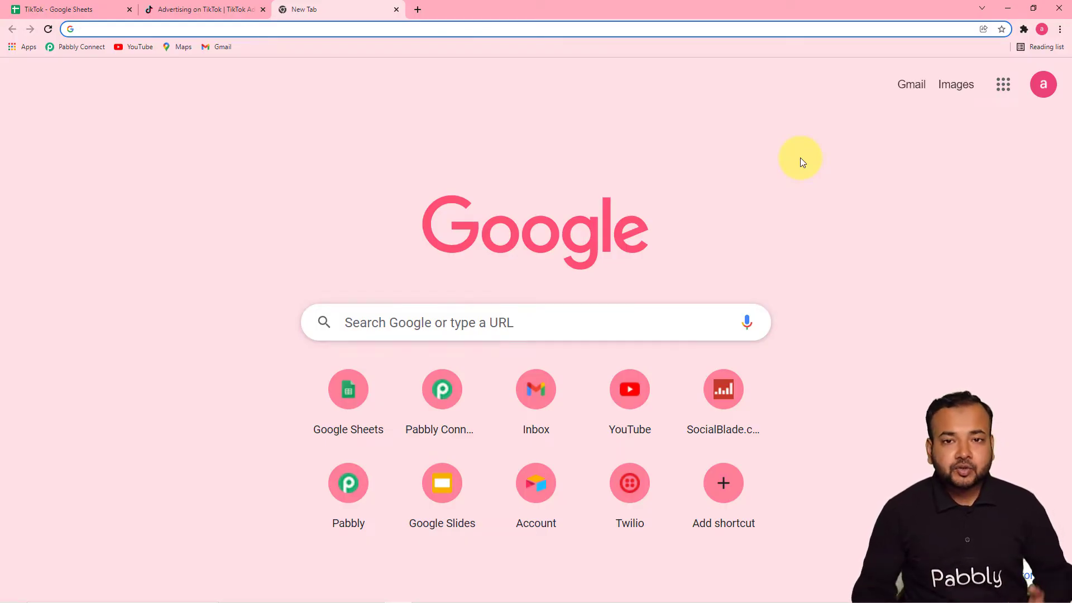
Step: Open Pabbly Connect and create a workflow named "Send TikTok Leads to Google Sheets Automatically"
left_click(83, 48)
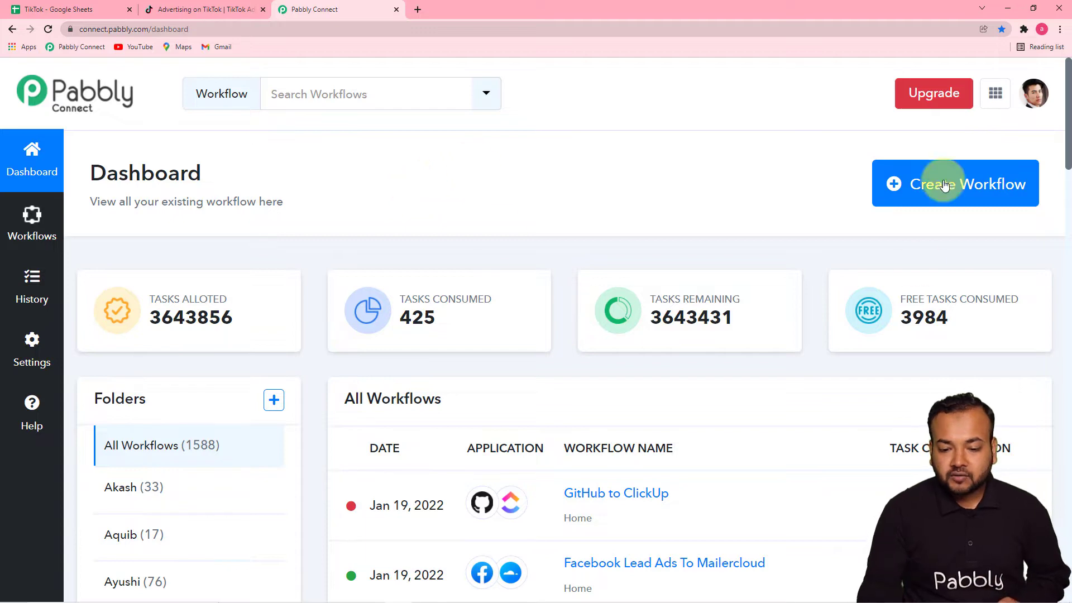
left_click(930, 192)
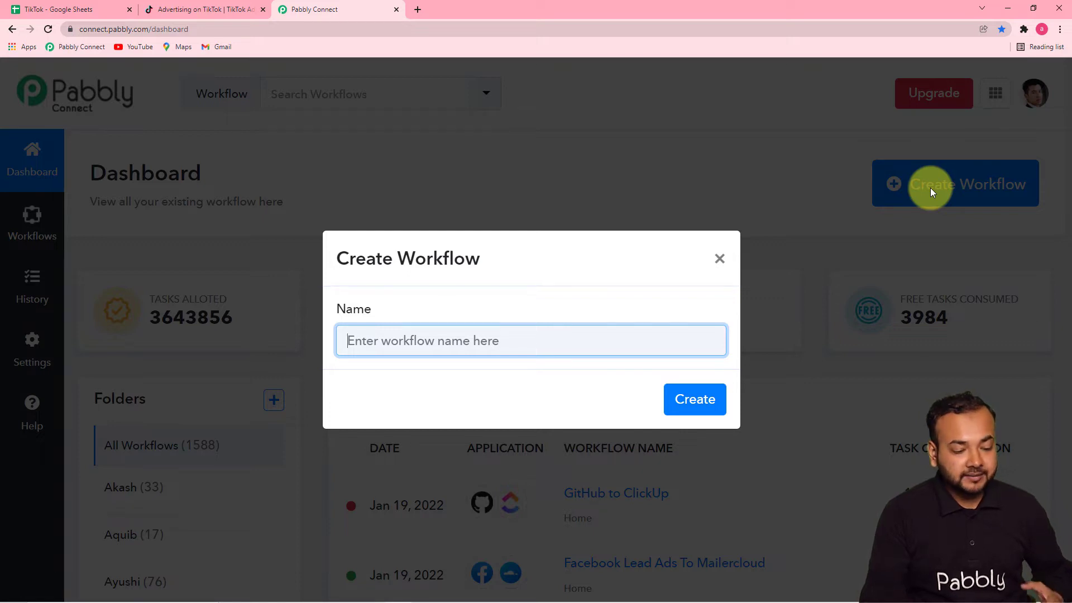
type("Send TikTok Leads to Google Sheets Automatically")
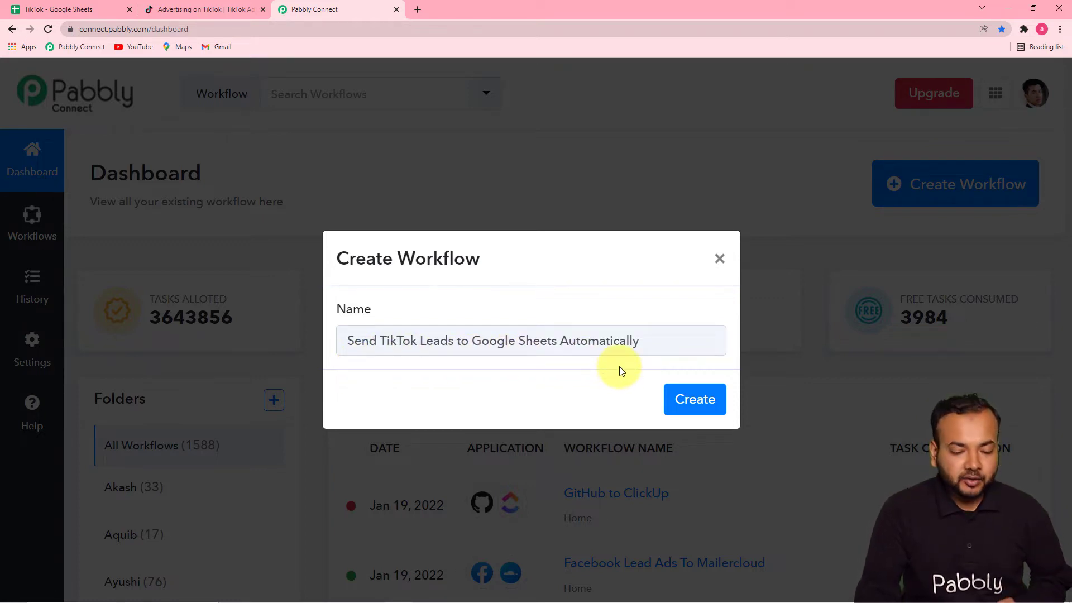
left_click(683, 407)
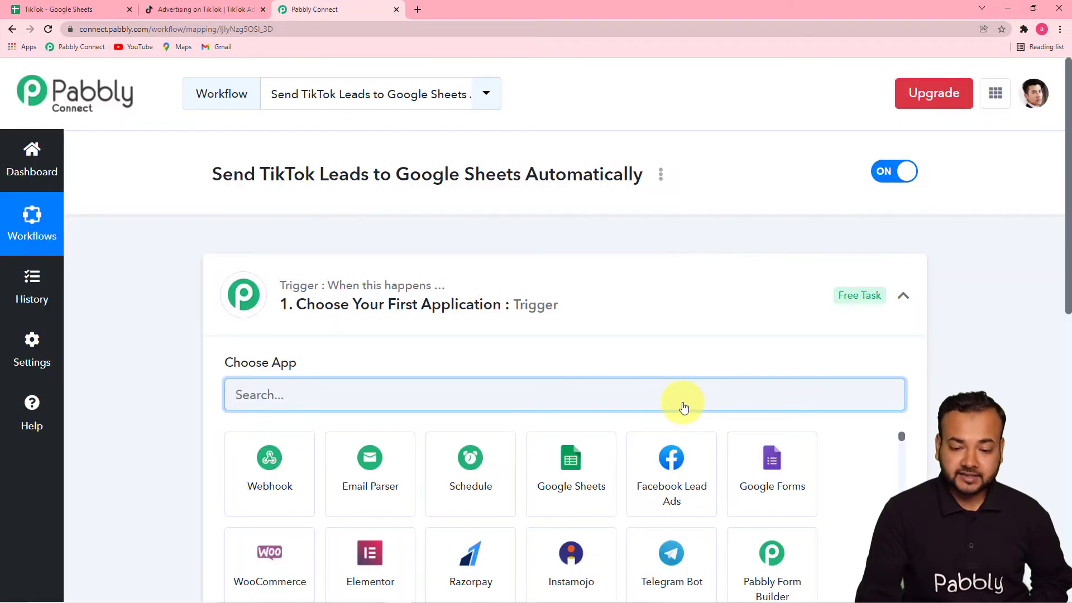
Step: Set the workflow's trigger application to TikTok Lead Generation with the New Lead trigger event
left_click(903, 296)
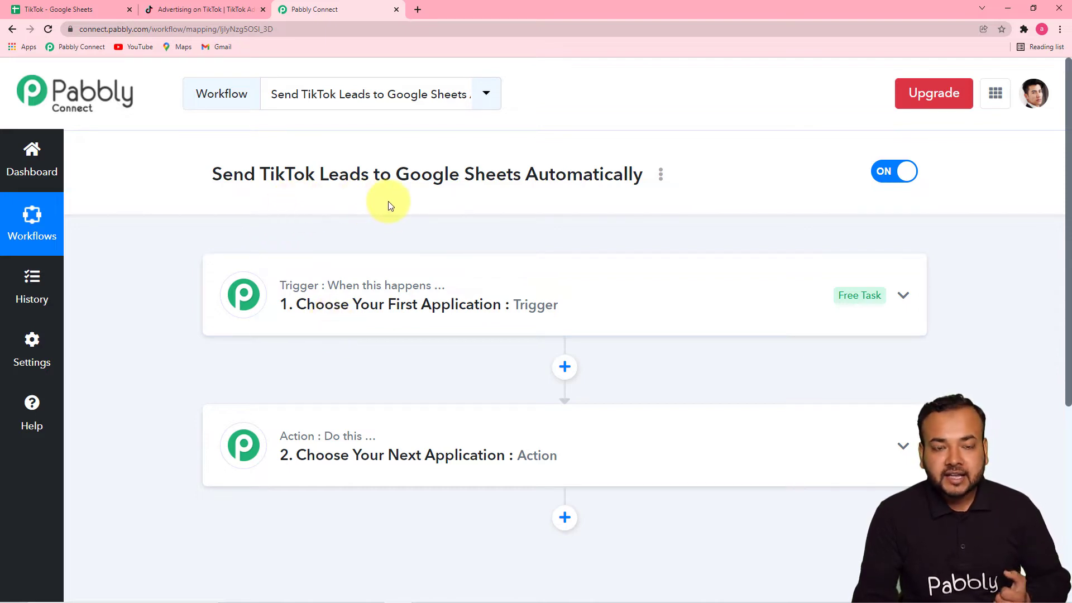
mouse_move(362, 444)
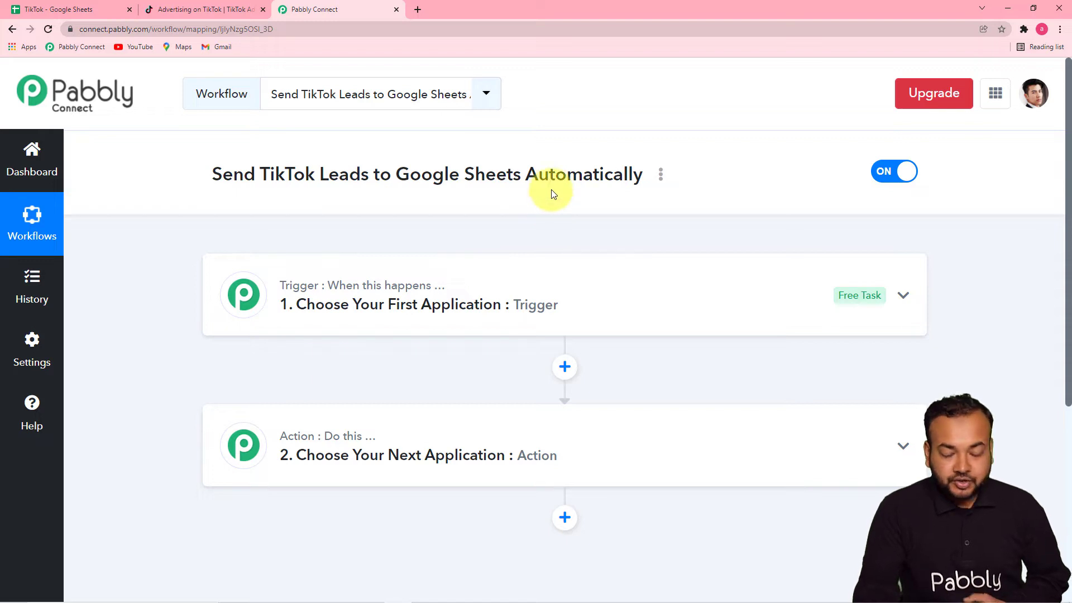
left_click(333, 316)
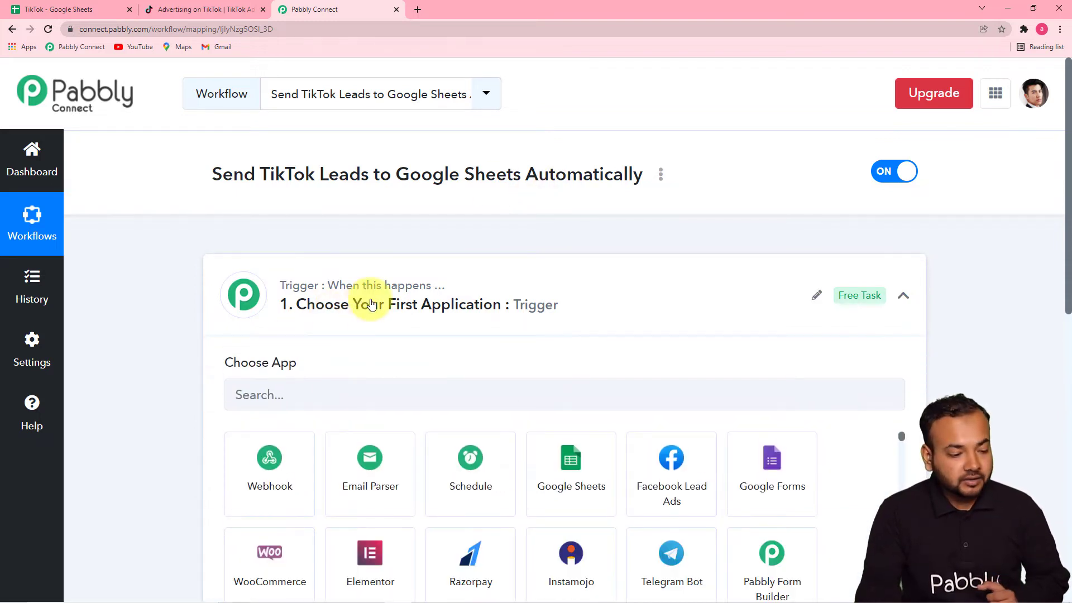
scroll(371, 301, "down", 4)
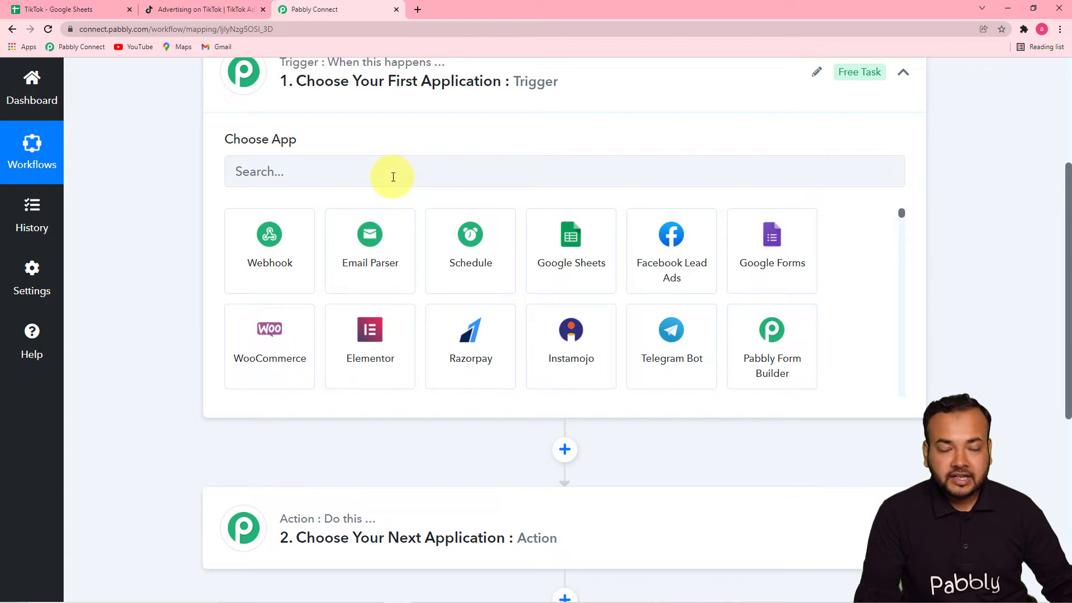
left_click(394, 177)
type("tik")
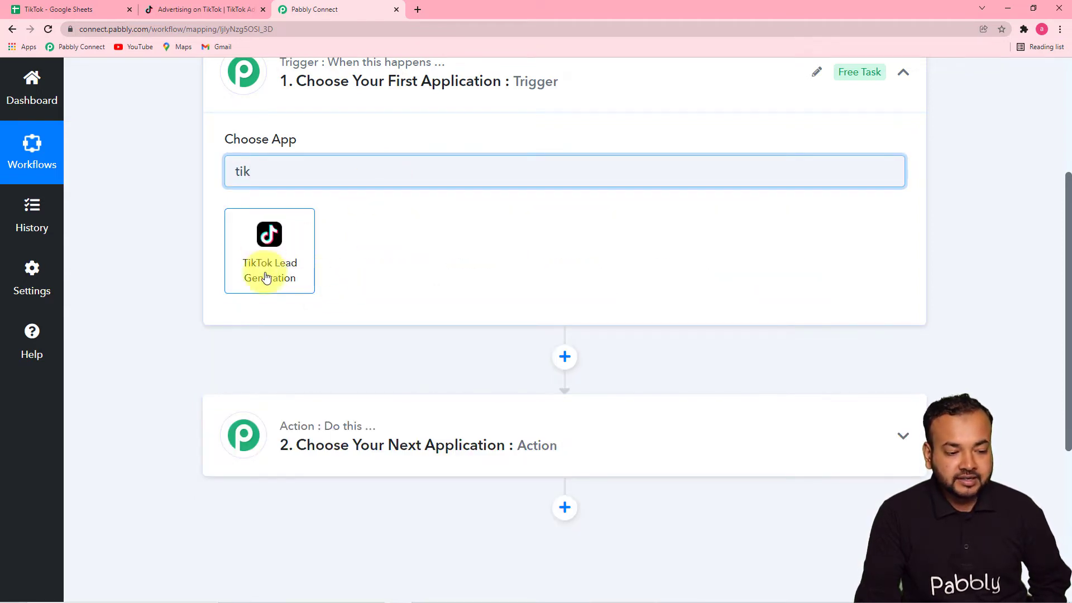
left_click(268, 270)
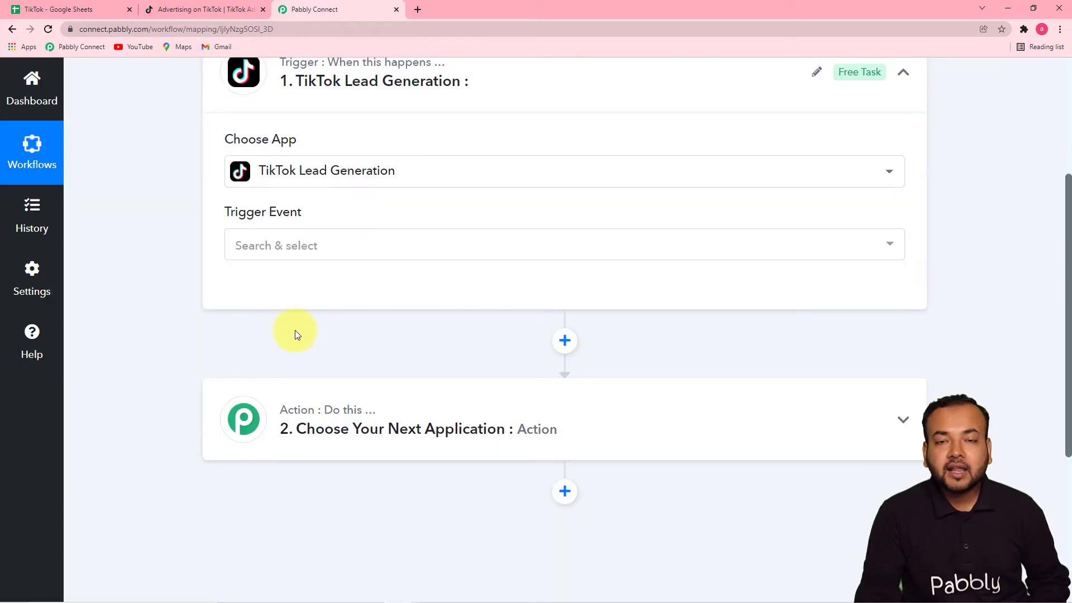
left_click(376, 237)
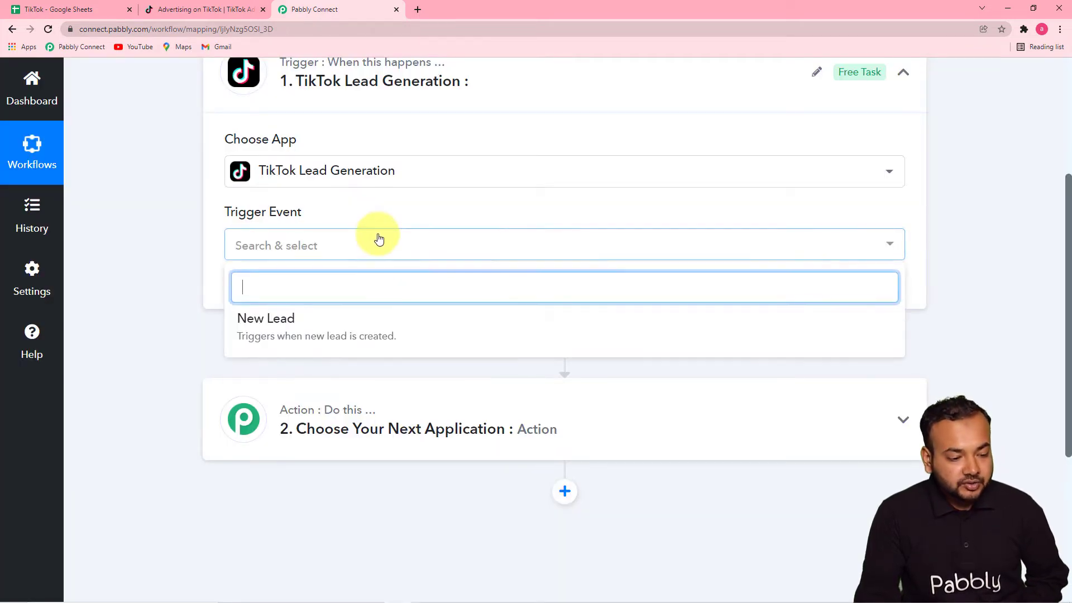
left_click(331, 339)
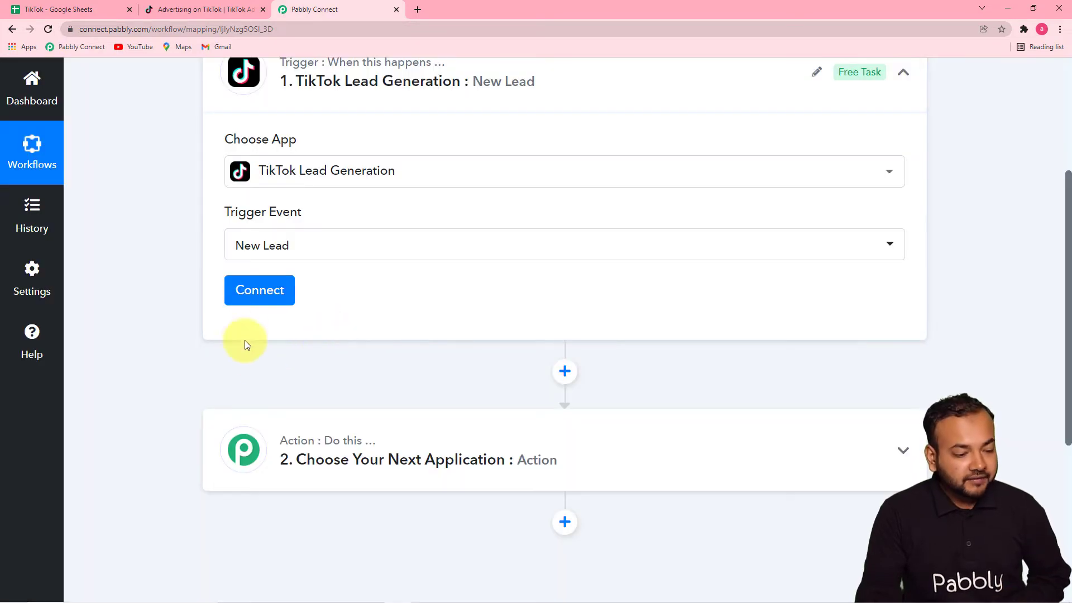
Step: Start adding a new TikTok Lead Generation connection for the trigger and request TikTok authorization
left_click(262, 296)
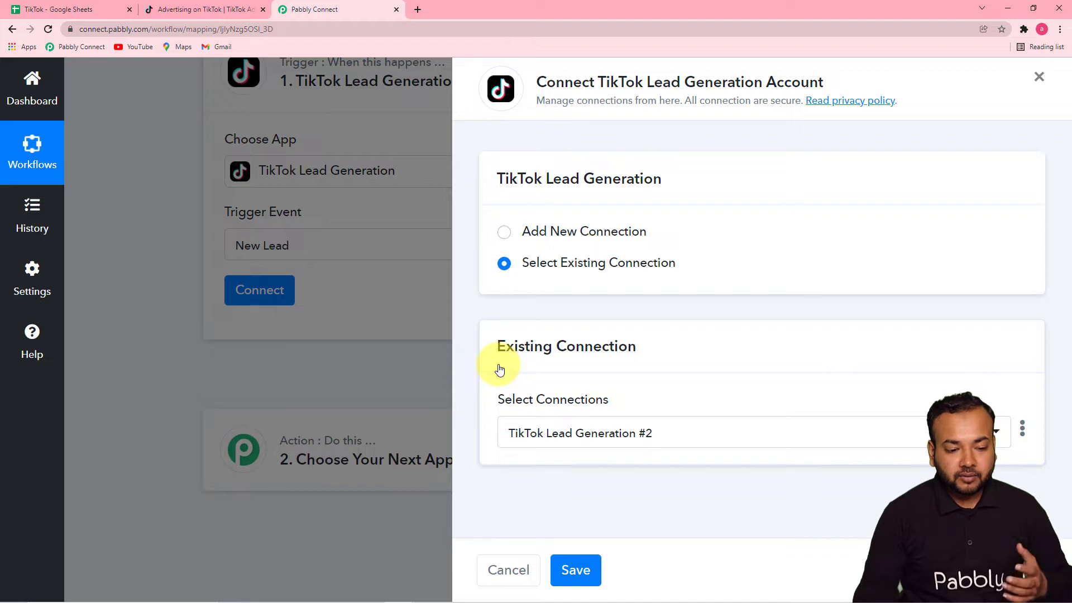
left_click(503, 234)
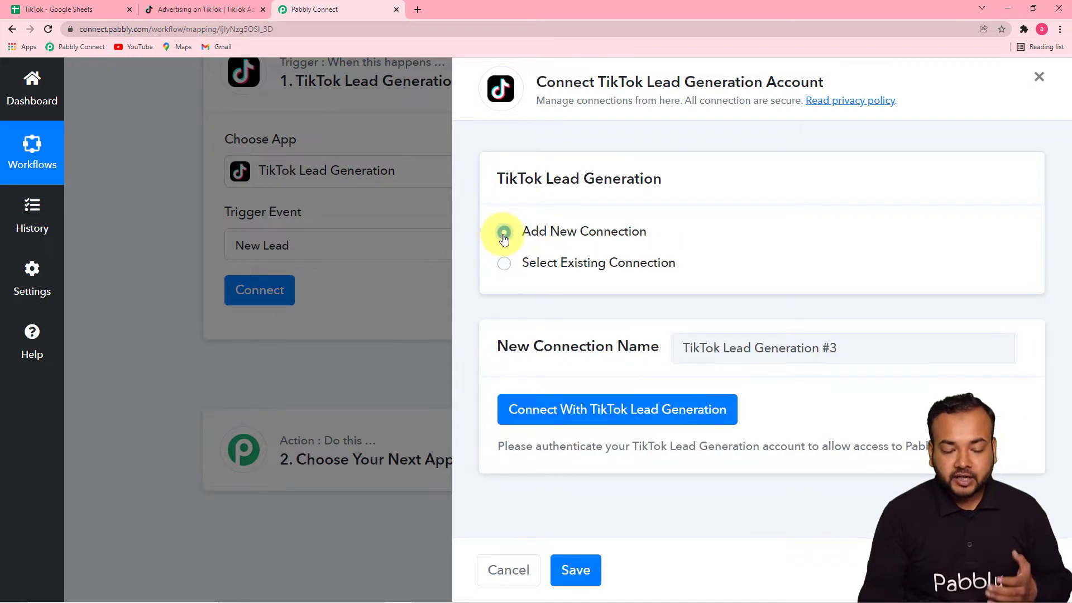
left_click(545, 416)
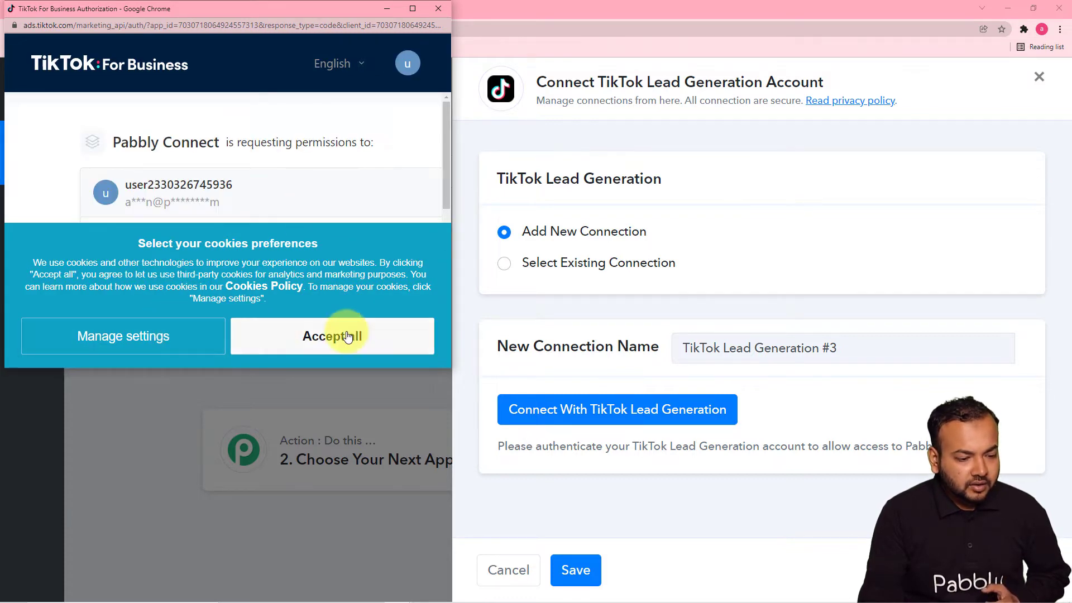
Step: Accept all cookies in the TikTok For Business authorization window and confirm the permissions requested by Pabbly Connect
left_click_drag(444, 165, 412, 262)
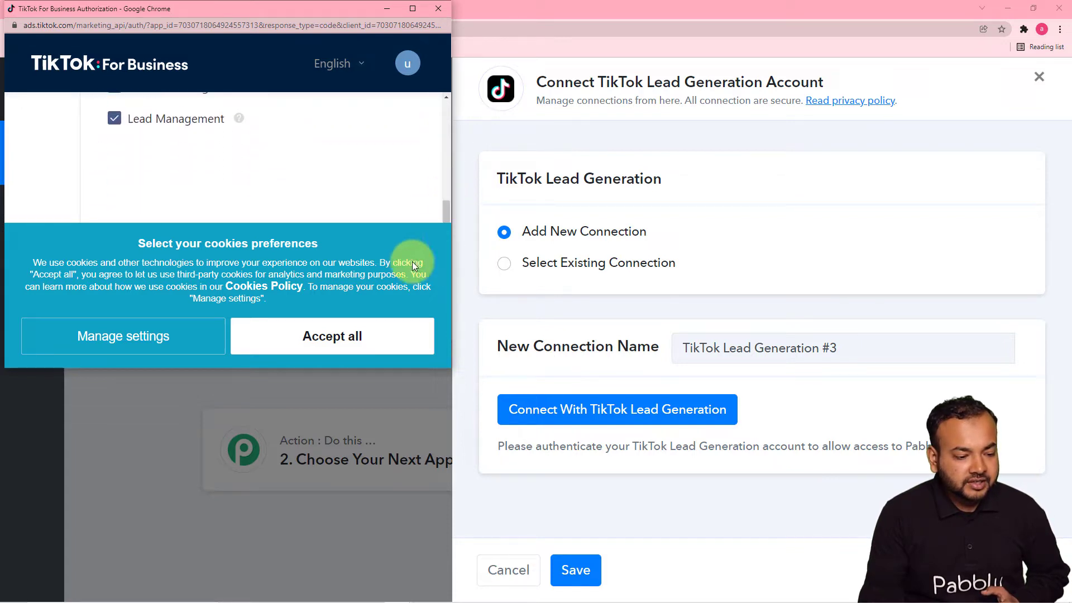
left_click(264, 326)
scroll(332, 242, "down", 2)
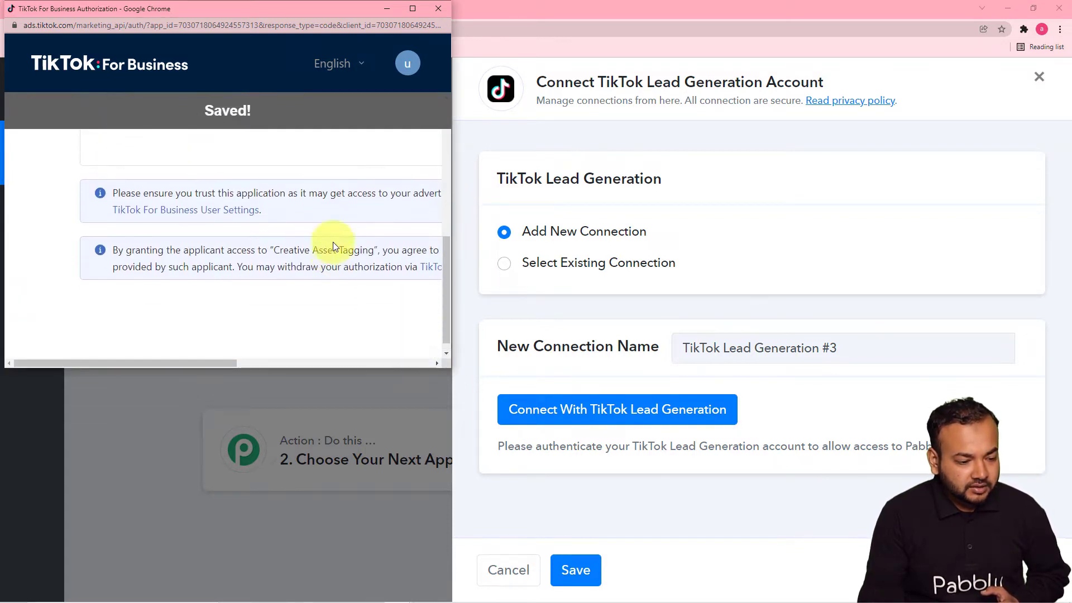
scroll(332, 242, "up", 2)
left_click_drag(211, 369, 424, 373)
scroll(383, 283, "down", 2)
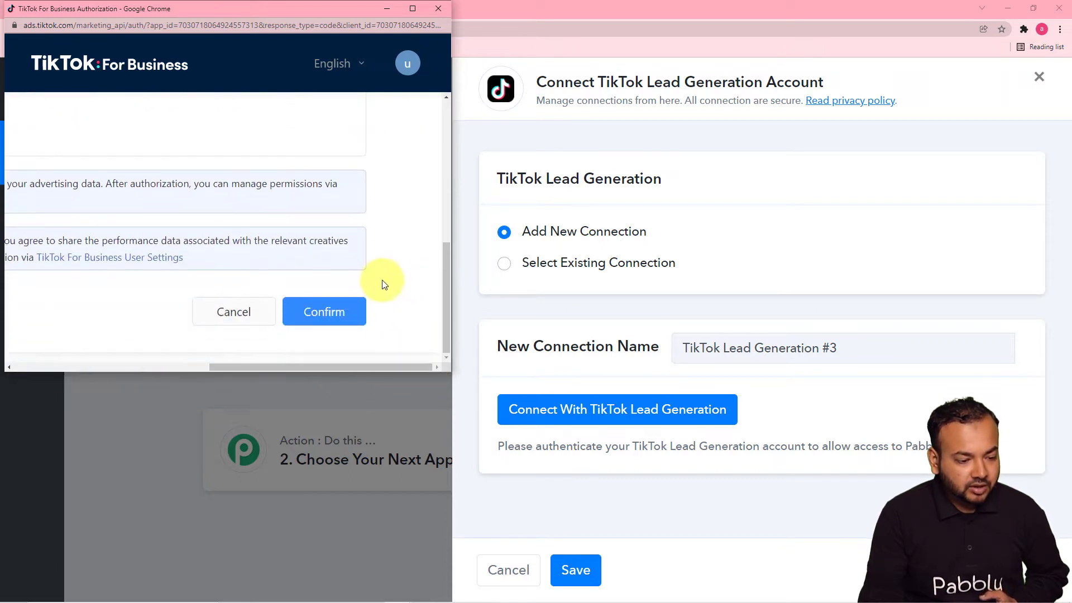
left_click(327, 326)
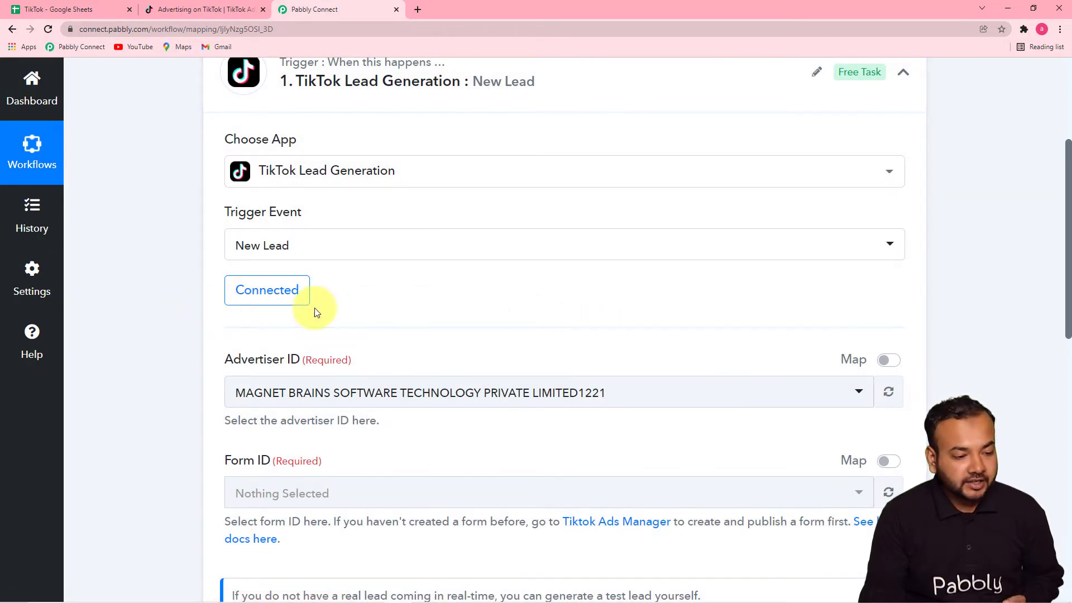
Step: Check the active advertiser account in TikTok Ads Manager, and set the trigger's Advertiser ID in Pabbly Connect to Magnet Brains LLC1221
scroll(331, 309, "down", 3)
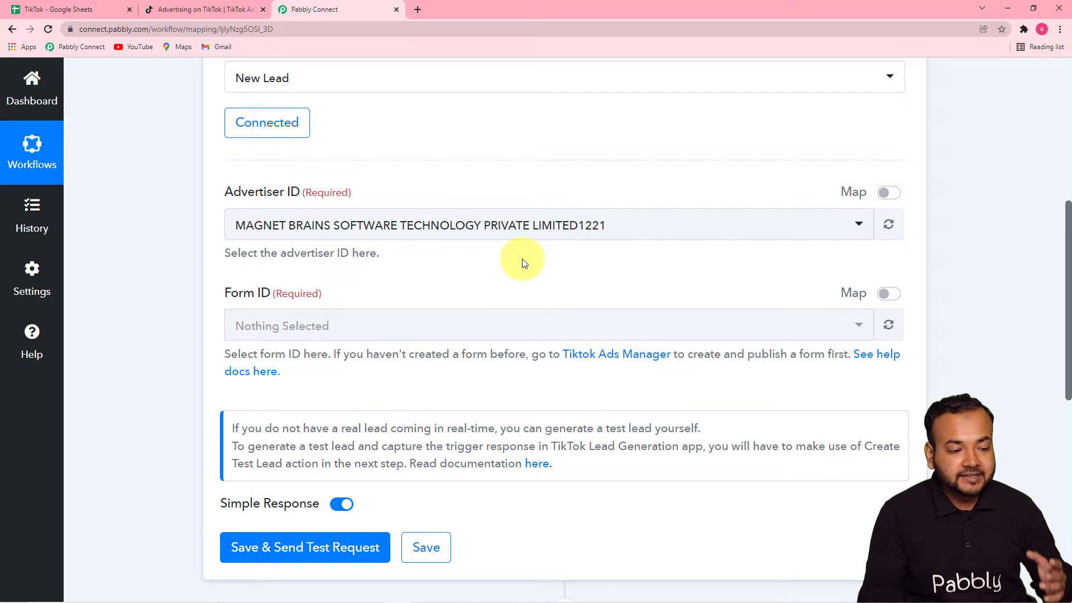
left_click(193, 12)
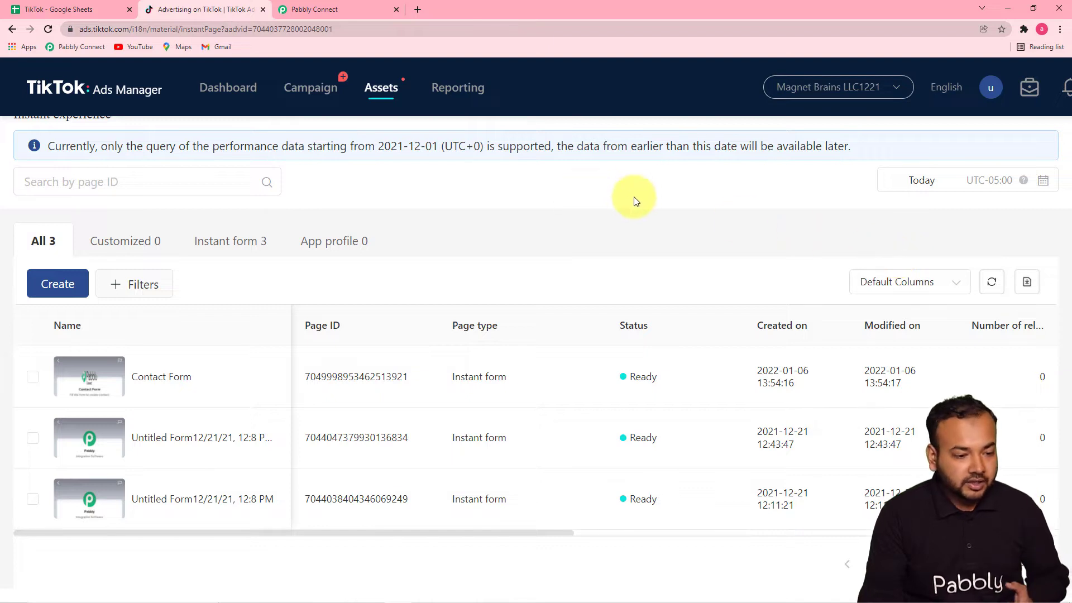
scroll(635, 201, "up", 1)
scroll(635, 201, "down", 1)
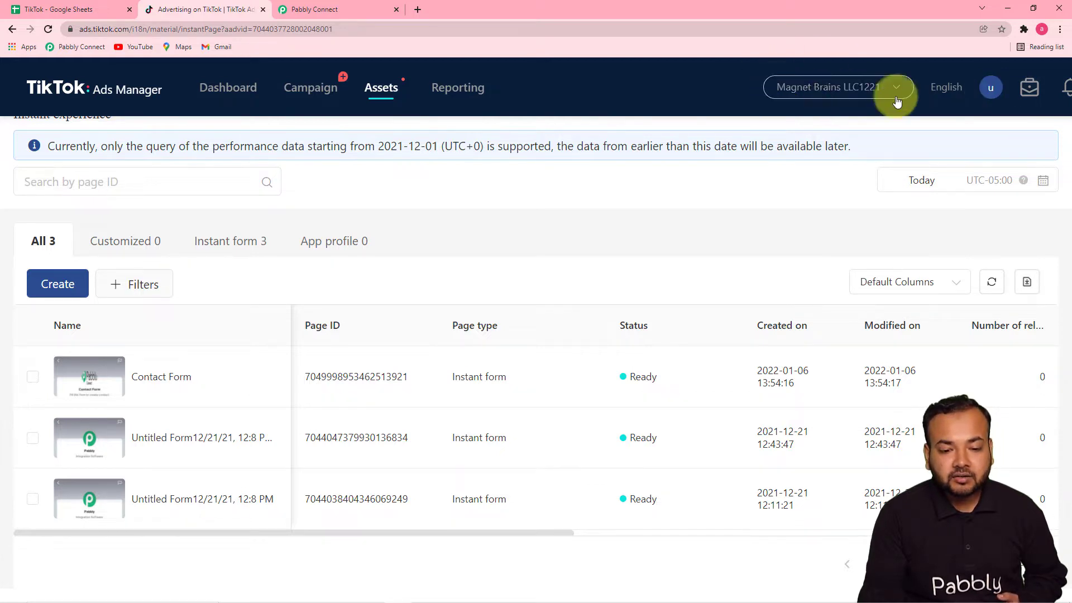
left_click(818, 90)
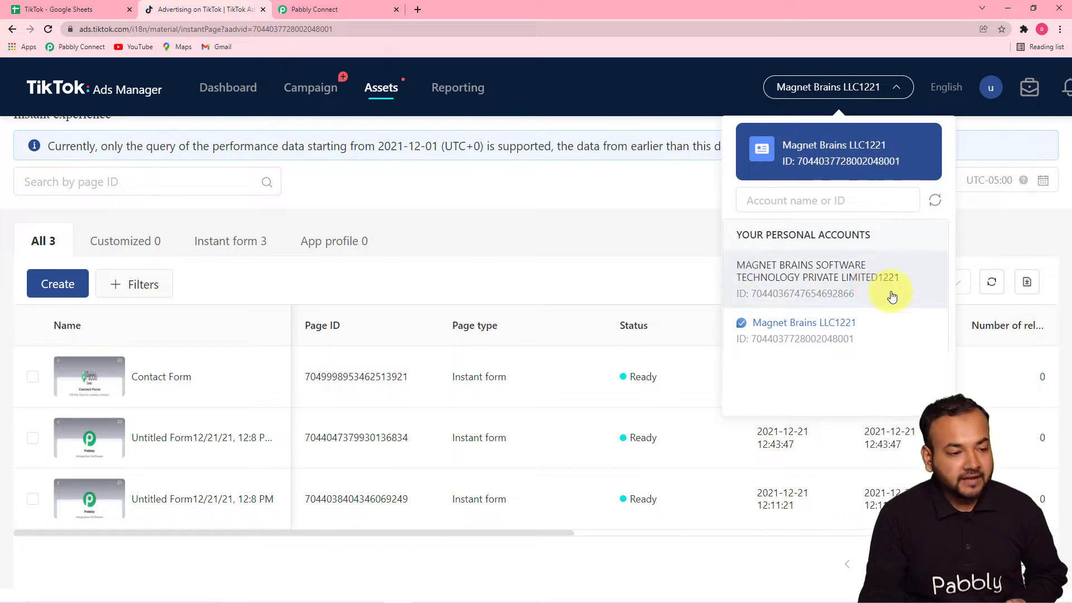
left_click(315, 9)
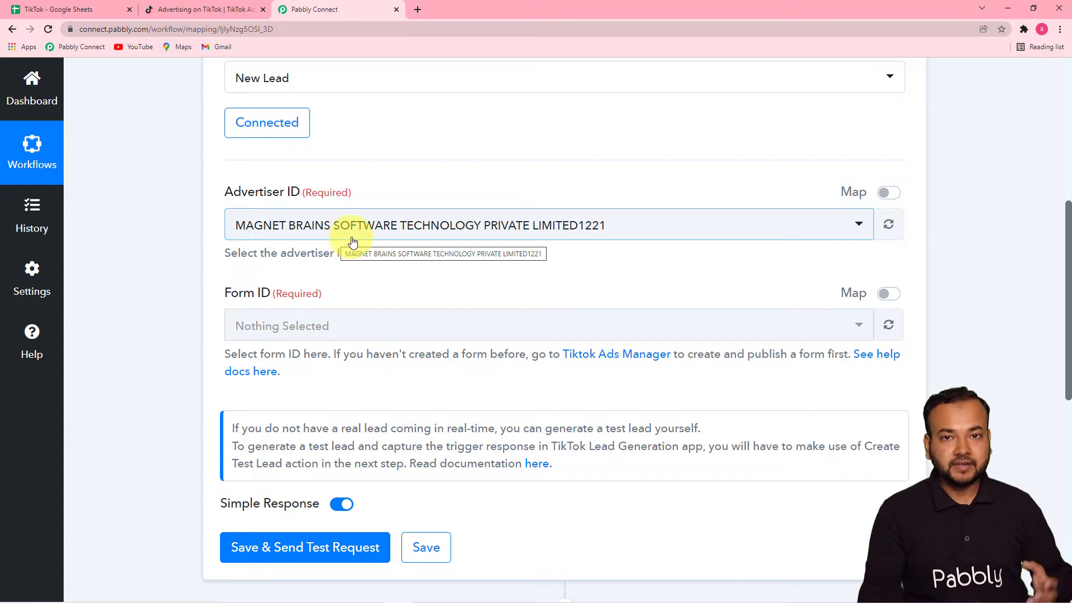
left_click(341, 226)
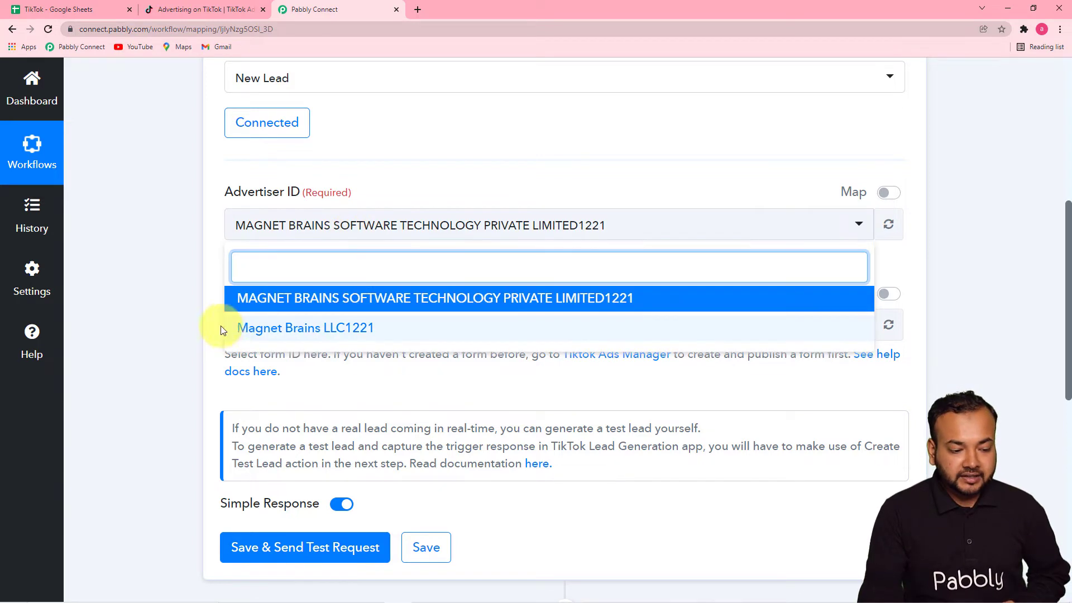
left_click(384, 334)
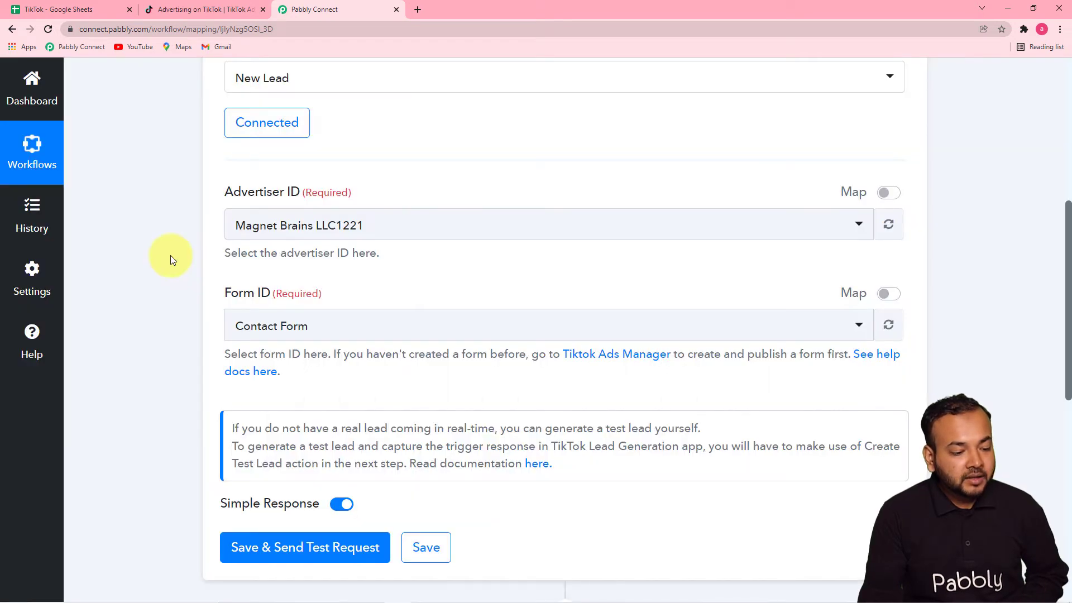
Step: Select Contact Form as the trigger's Form ID
scroll(170, 256, "down", 1)
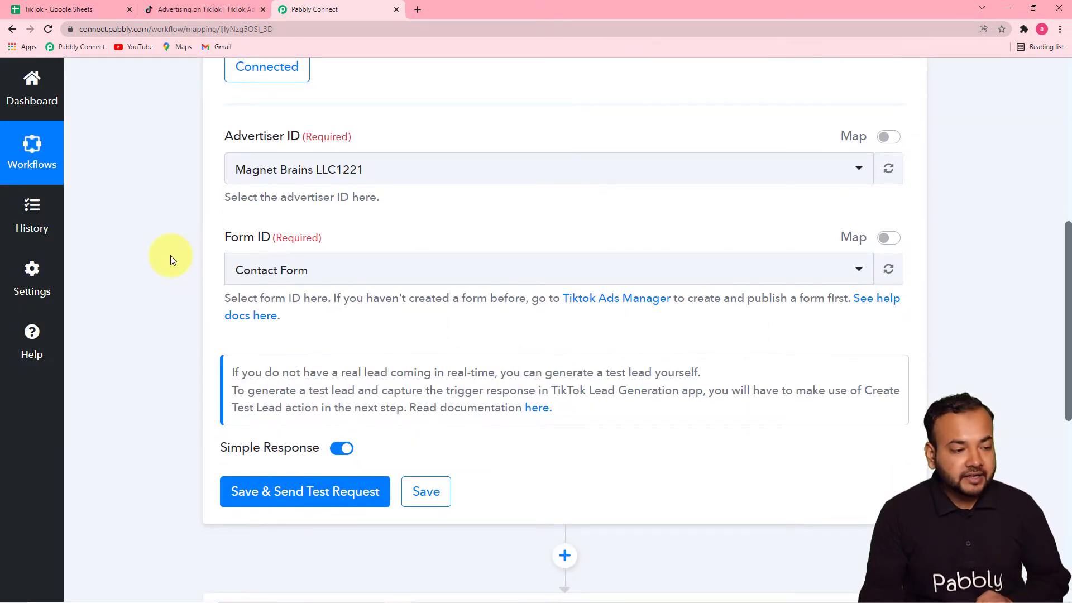
left_click(342, 279)
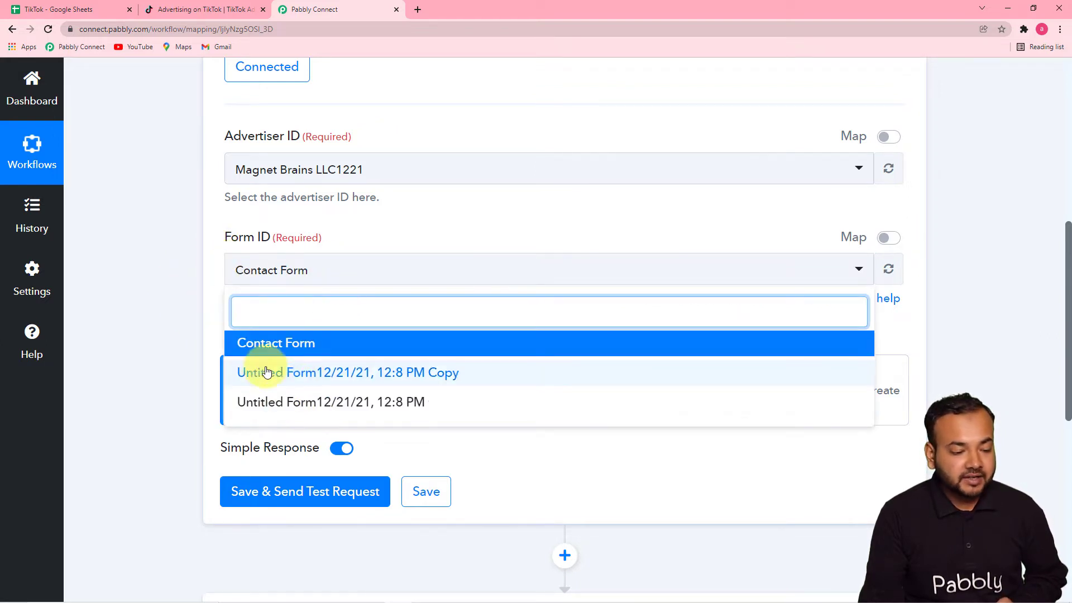
left_click(288, 351)
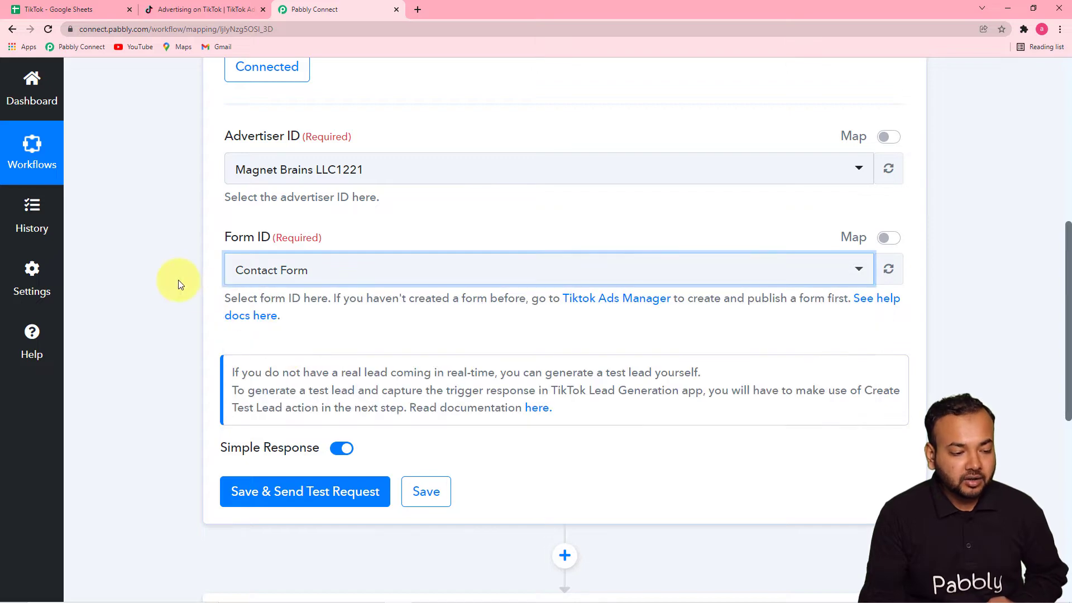
Step: Switch to TikTok Ads Manager to preview the Contact Form, and return to the trigger settings in Pabbly Connect
left_click(177, 11)
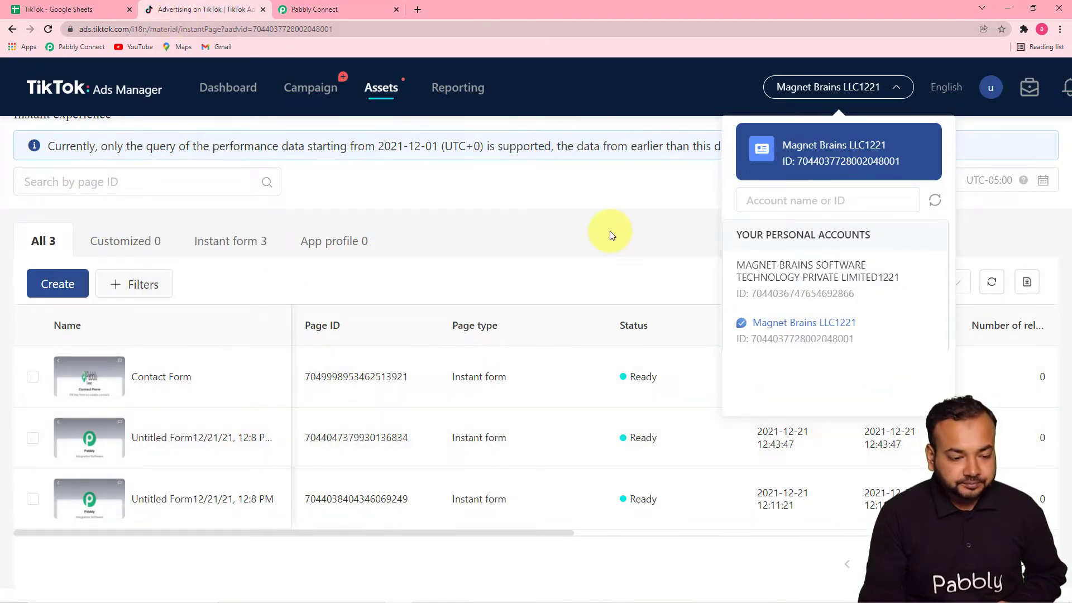
left_click(609, 230)
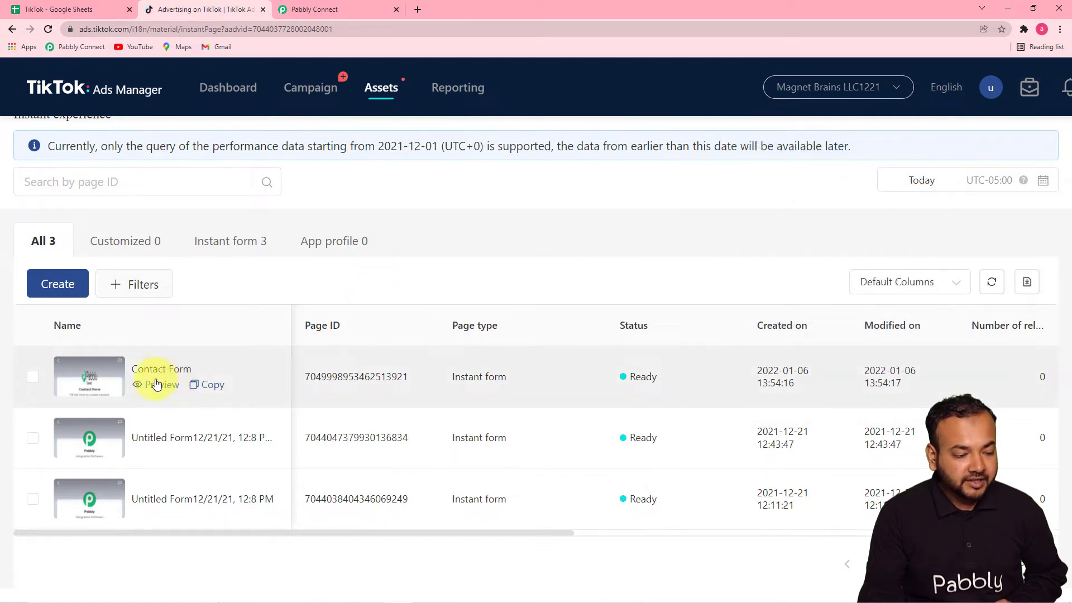
left_click(155, 386)
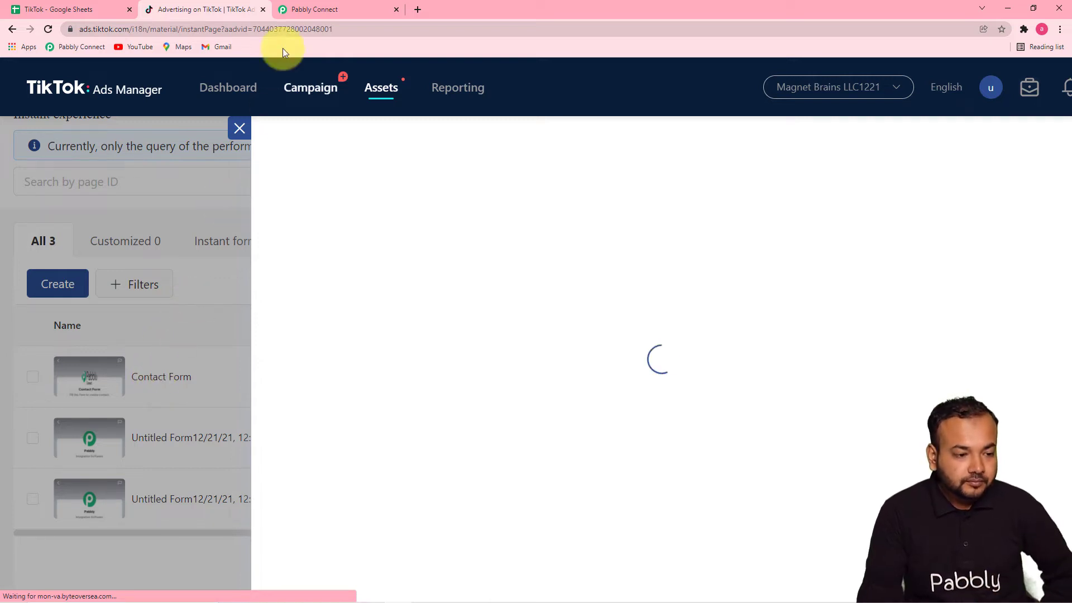
left_click(303, 10)
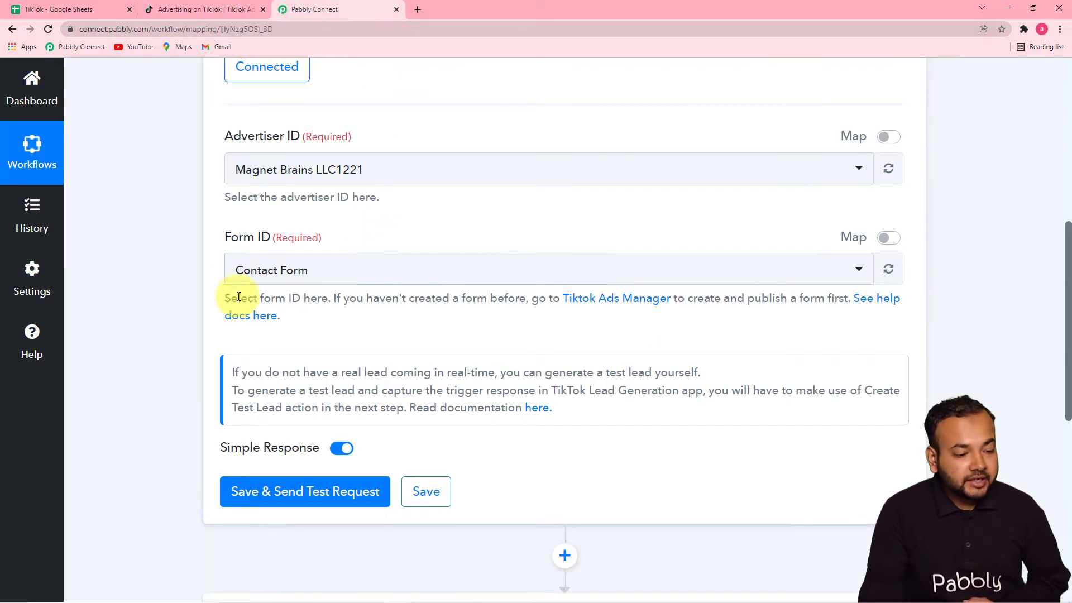
scroll(165, 280, "down", 1)
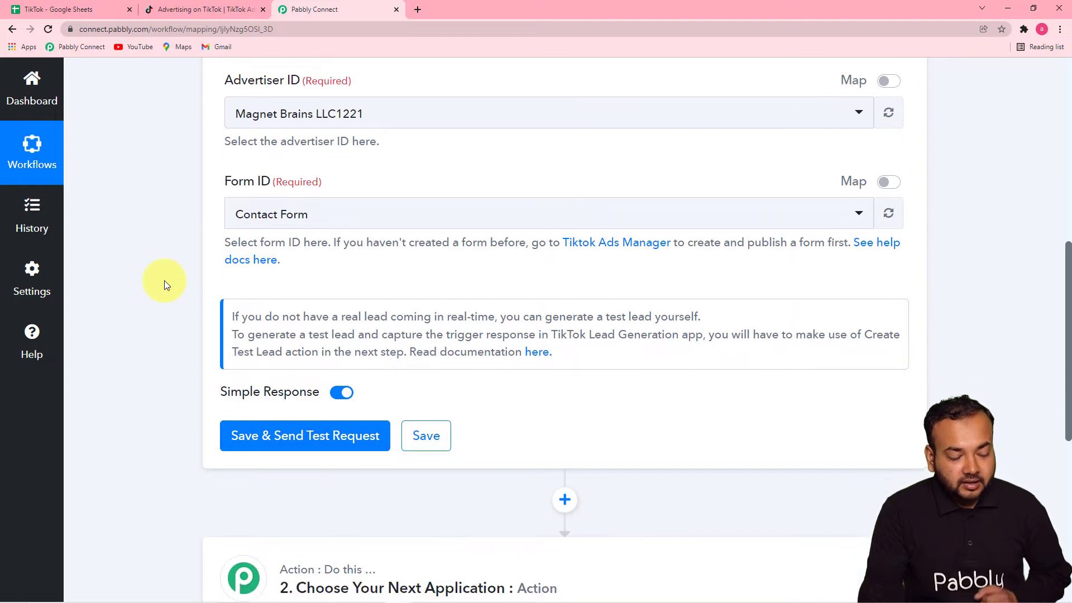
scroll(169, 279, "up", 3)
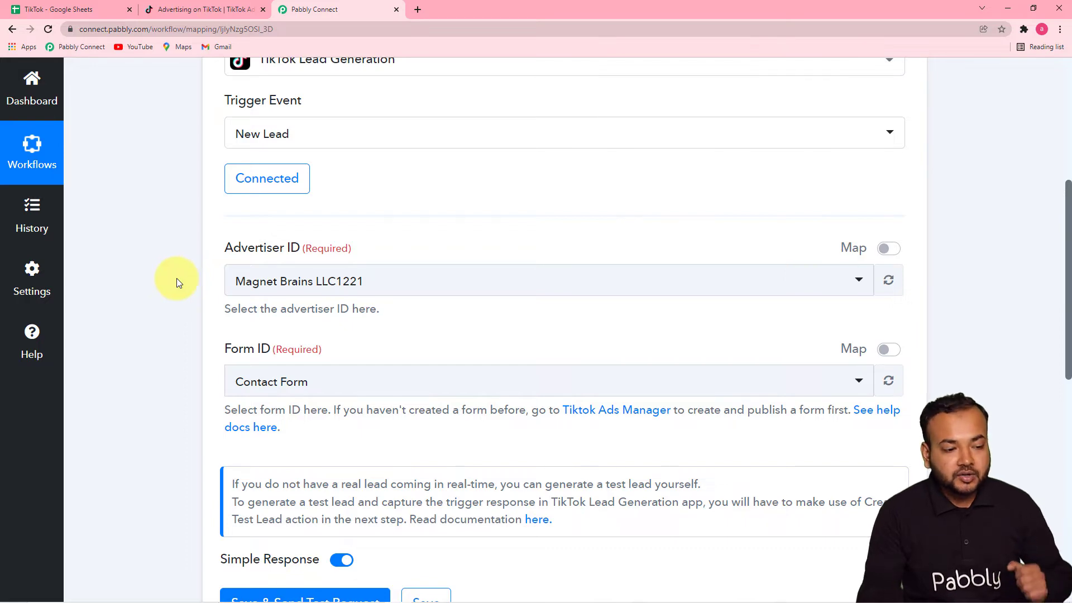
Step: Save the New Lead trigger settings and send a test request to start waiting for a lead response
scroll(197, 282, "up", 1)
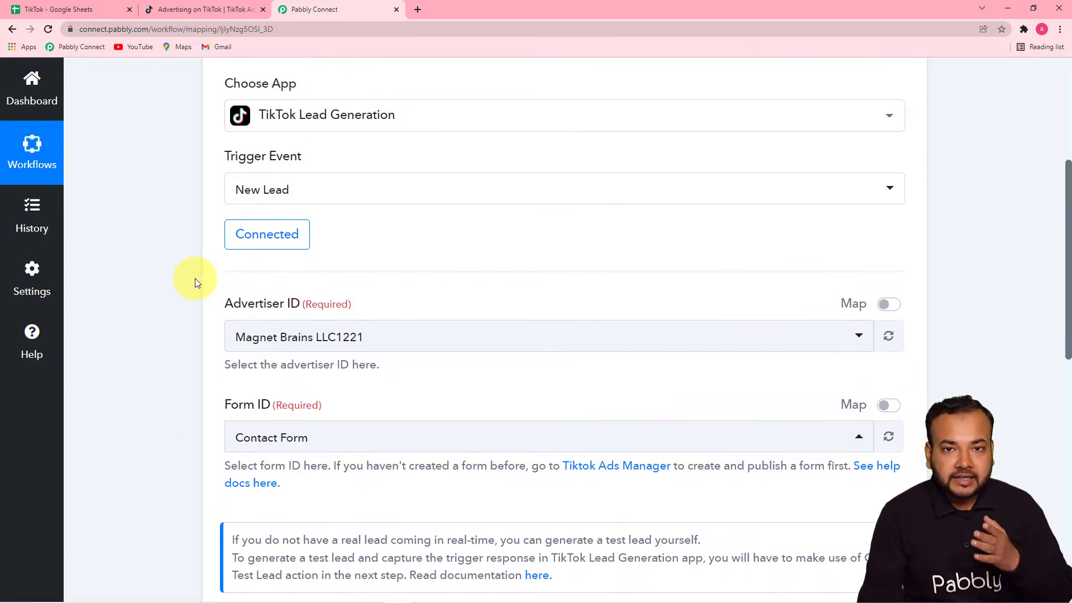
scroll(195, 278, "down", 3)
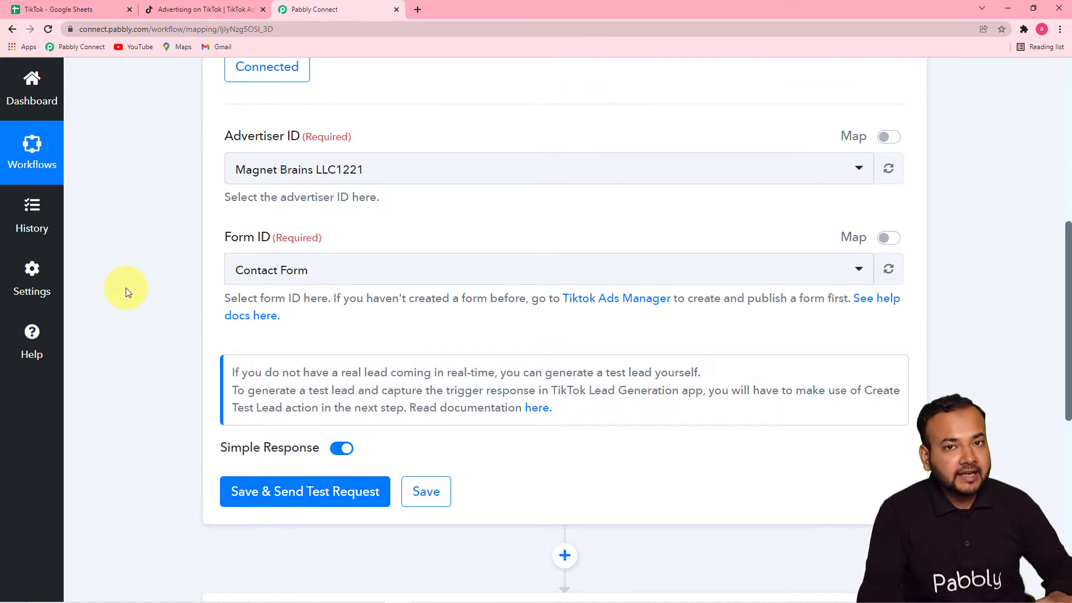
scroll(126, 287, "down", 2)
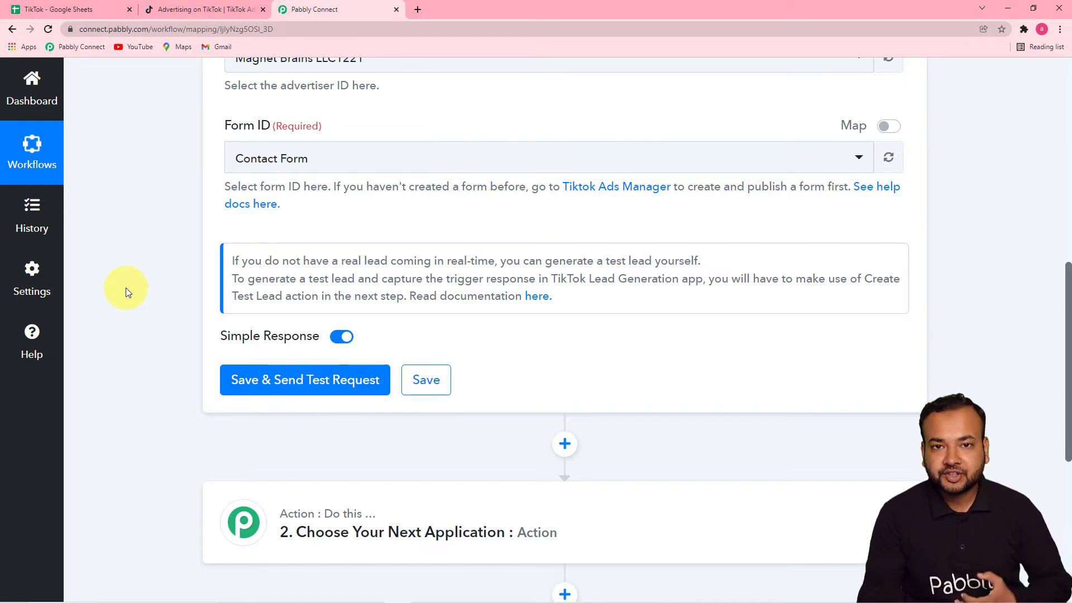
scroll(126, 286, "down", 3)
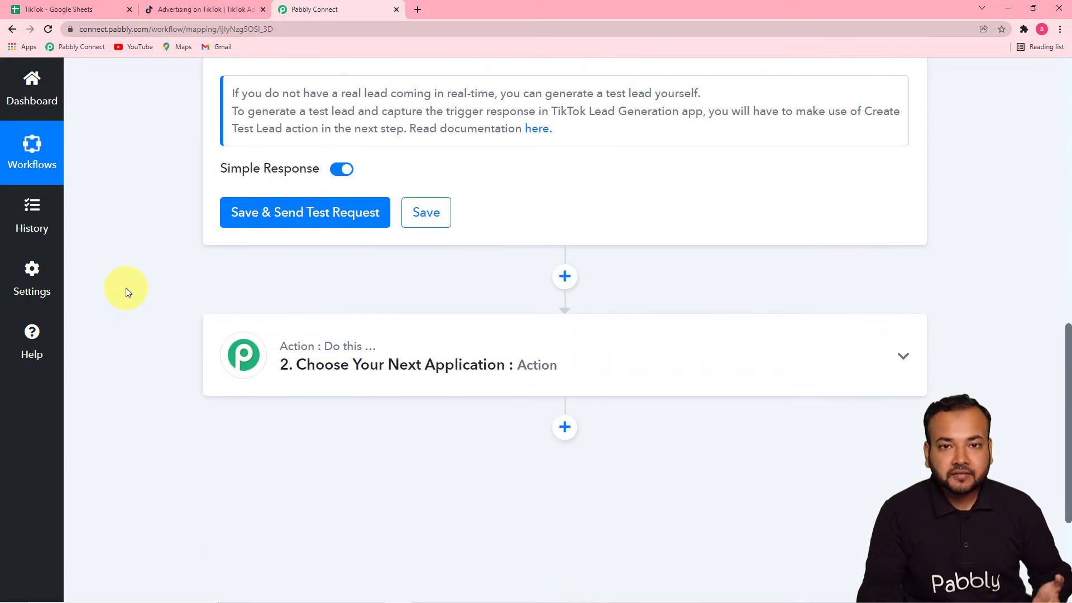
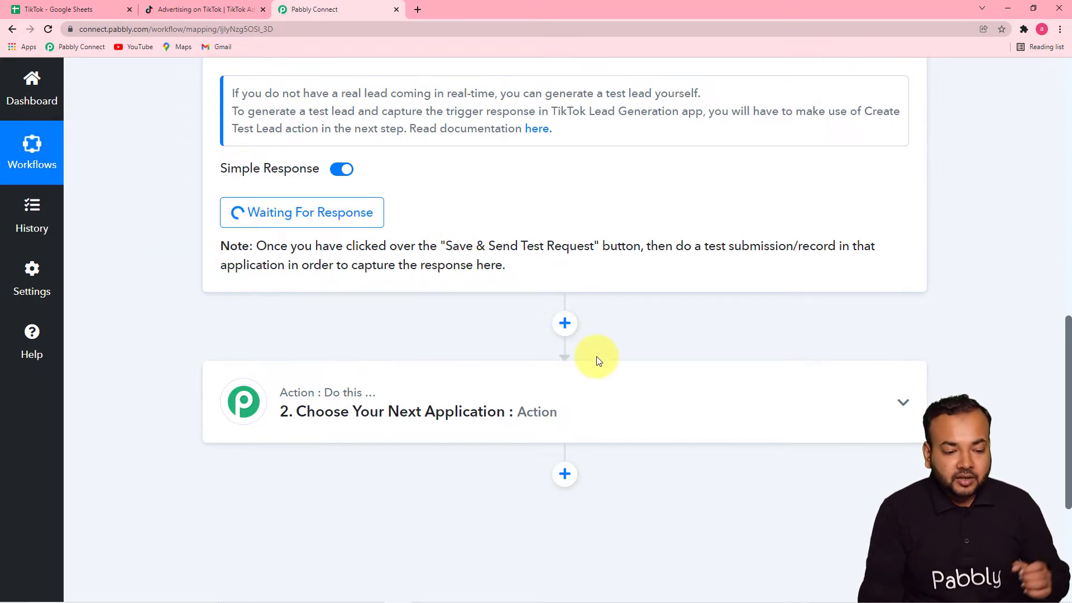
Step: Choose TikTok Lead Generation as the app for the workflow's second step, searching the app list for "tik"
scroll(596, 356, "down", 3)
left_click(346, 245)
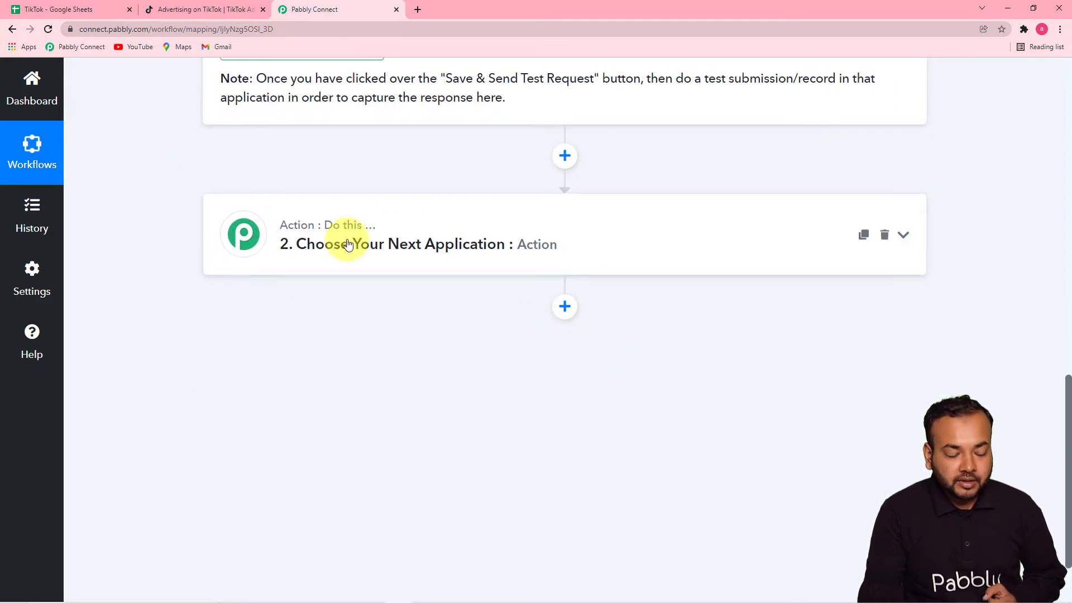
scroll(351, 282, "down", 1)
left_click(328, 279)
type("tik")
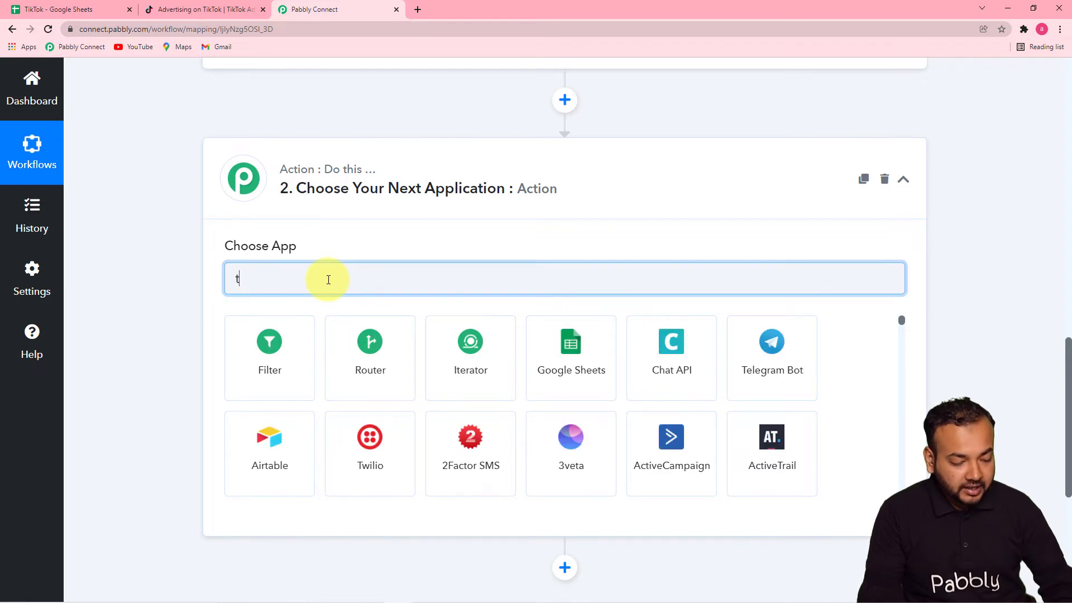
left_click(284, 389)
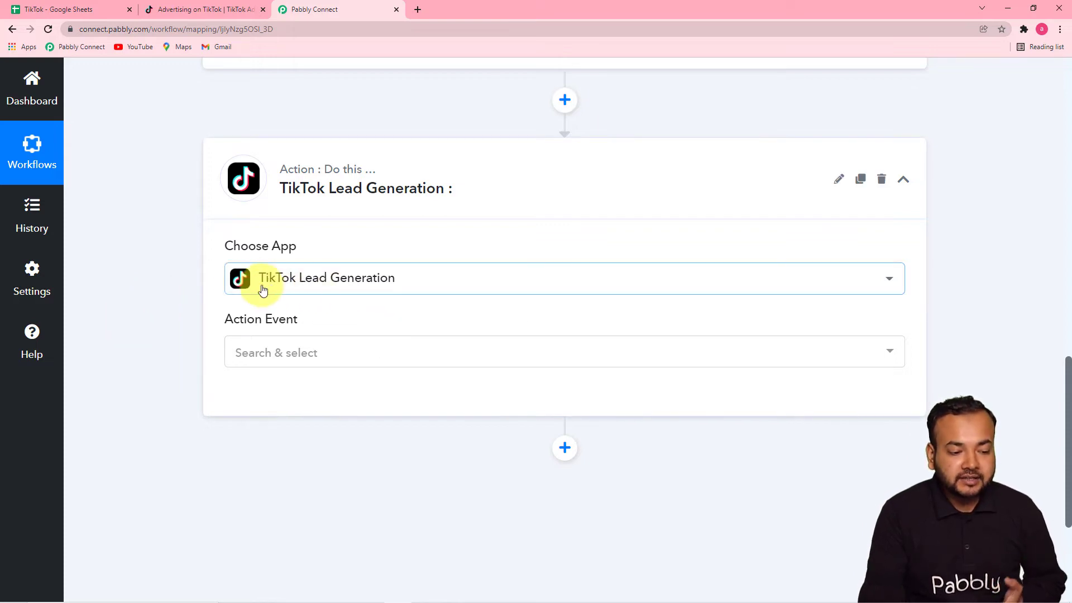
Step: Set the action event to Create Test Lead and connect it through the existing connection TikTok Lead Generation #3
scroll(377, 310, "down", 1)
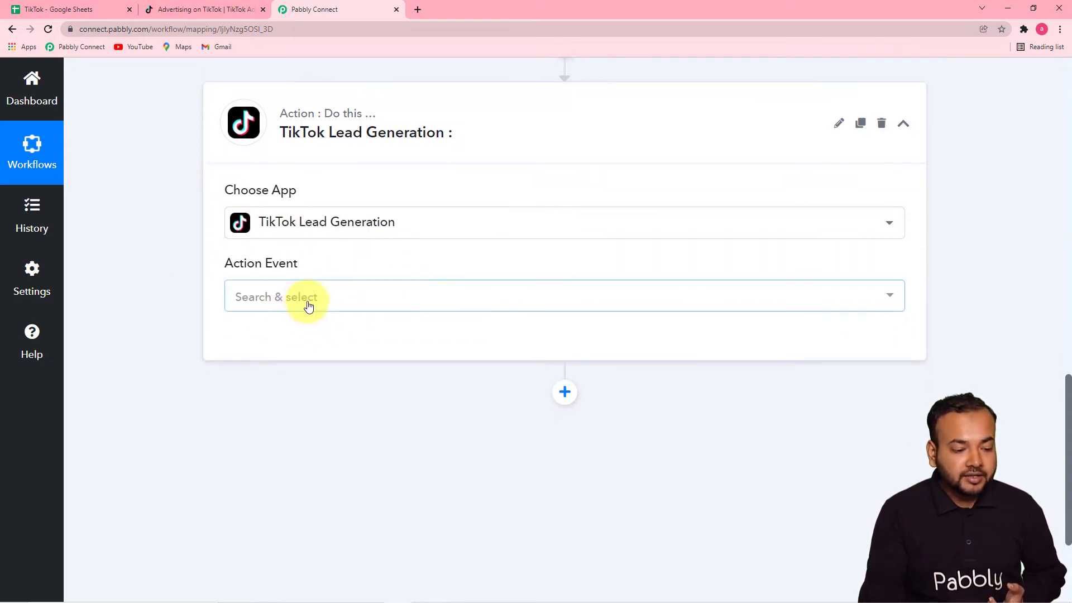
left_click(307, 300)
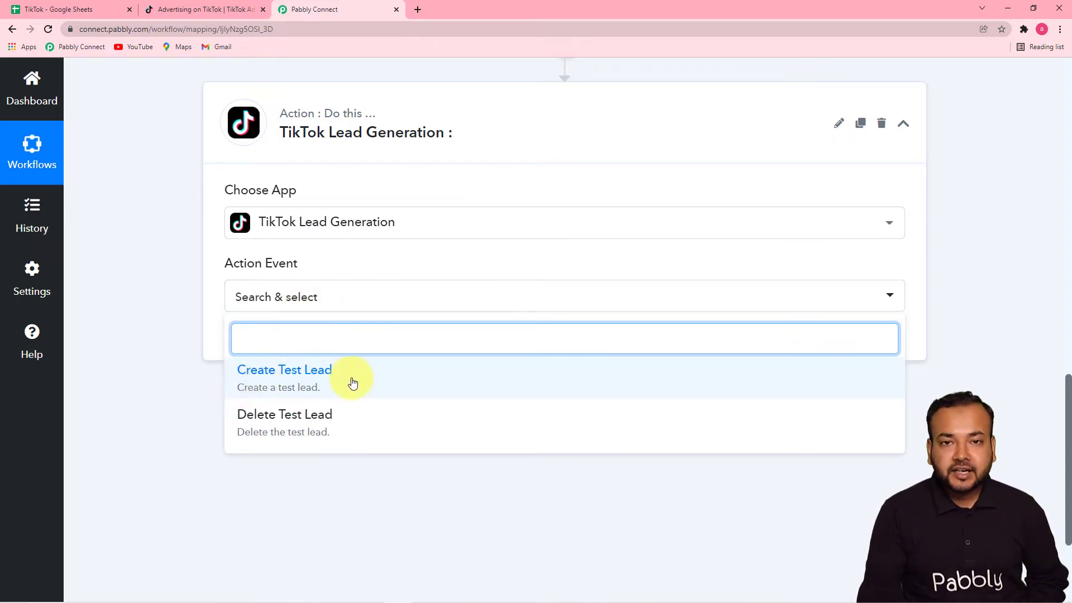
left_click(283, 377)
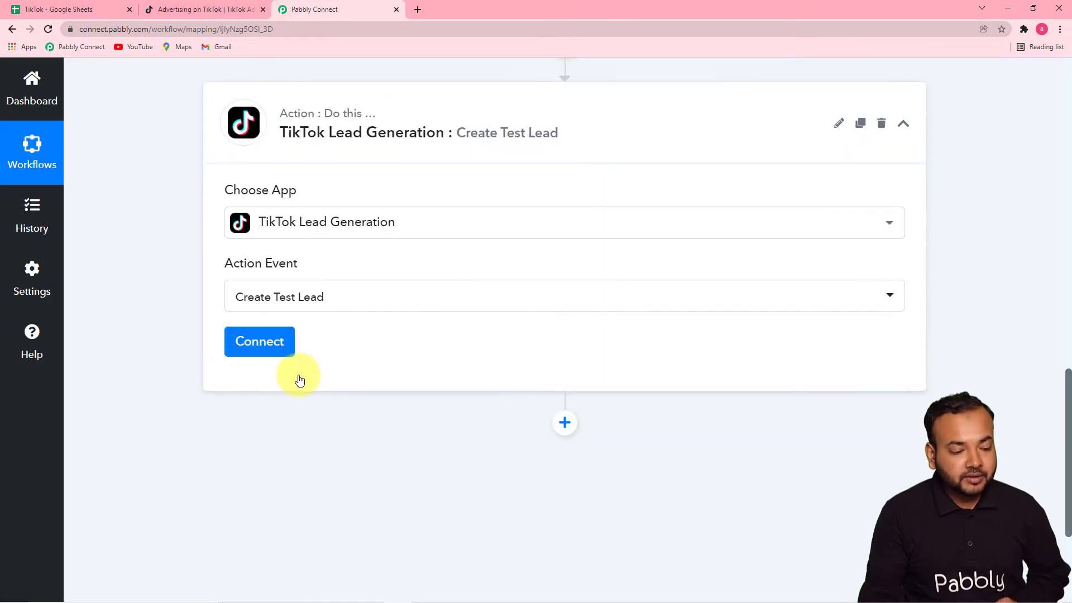
left_click(263, 346)
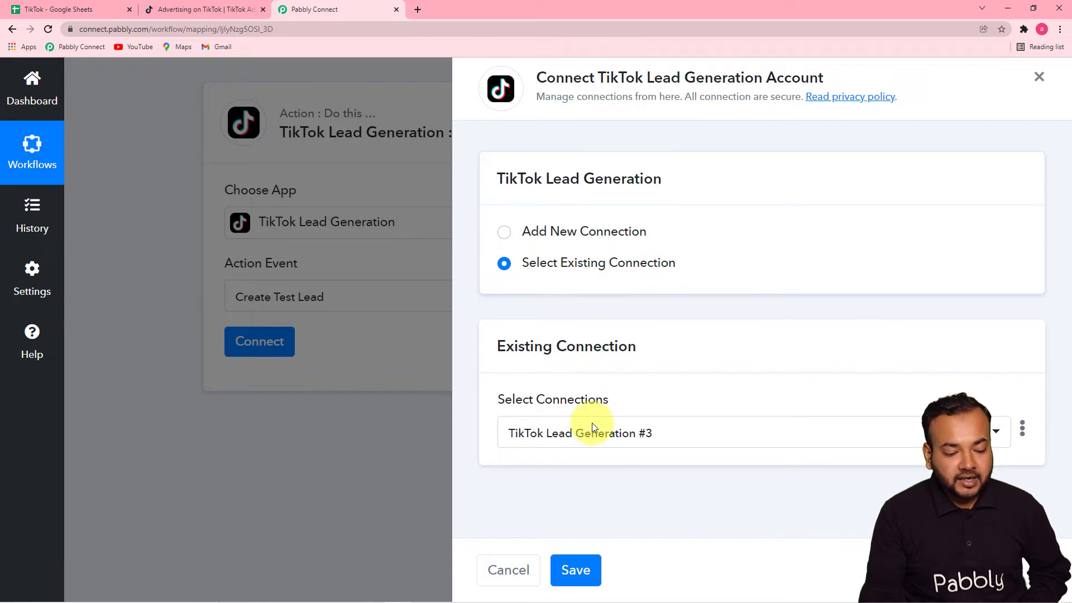
left_click(576, 567)
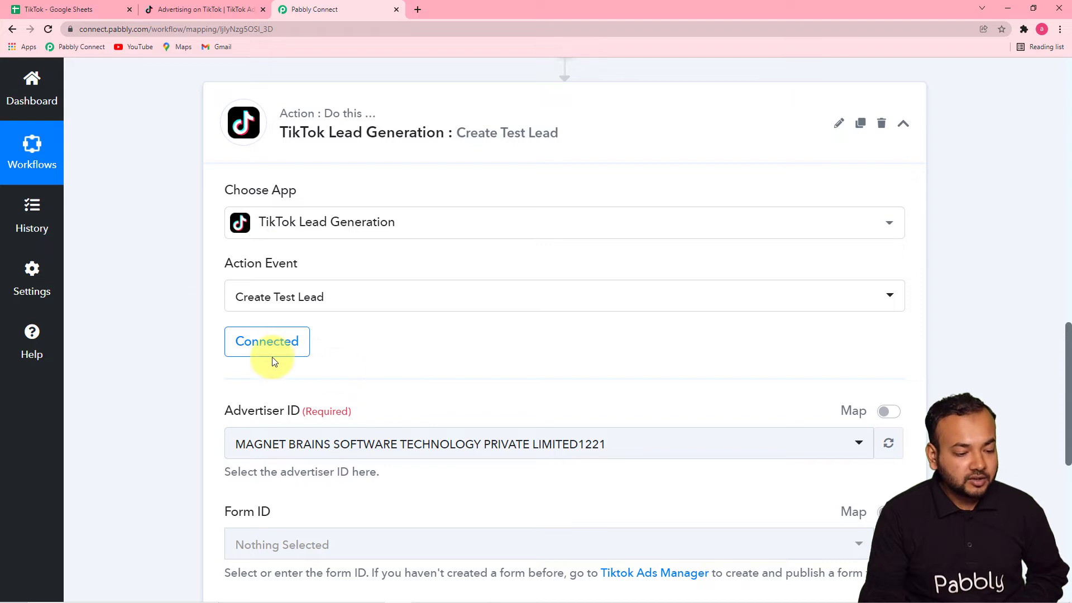
Step: Save and send a Create Test Lead request with advertiser Magnet Brains LLC1221 and form Contact Form
scroll(173, 358, "down", 6)
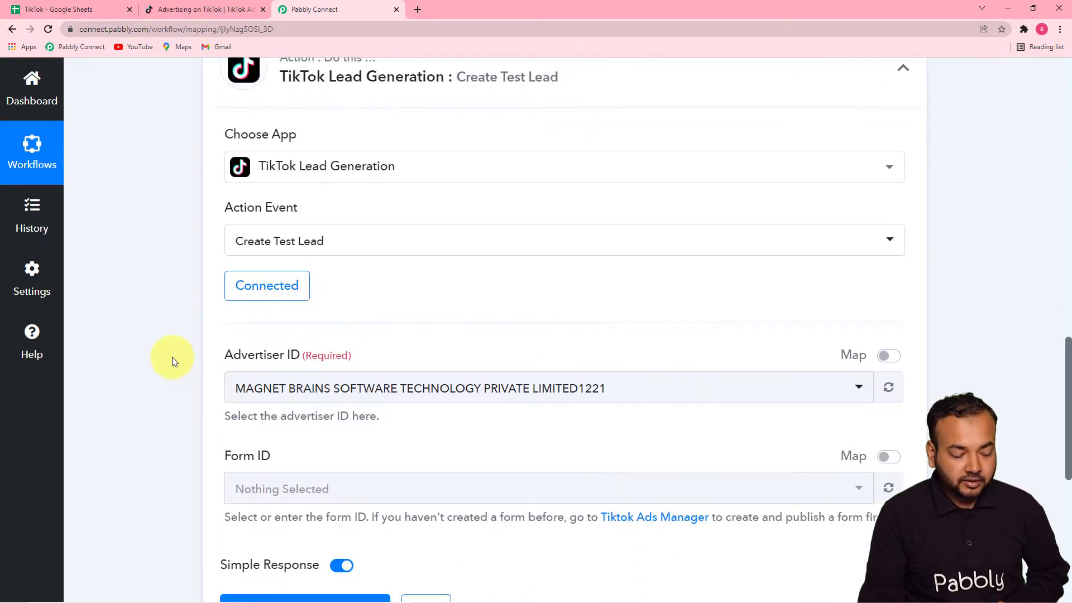
left_click(545, 112)
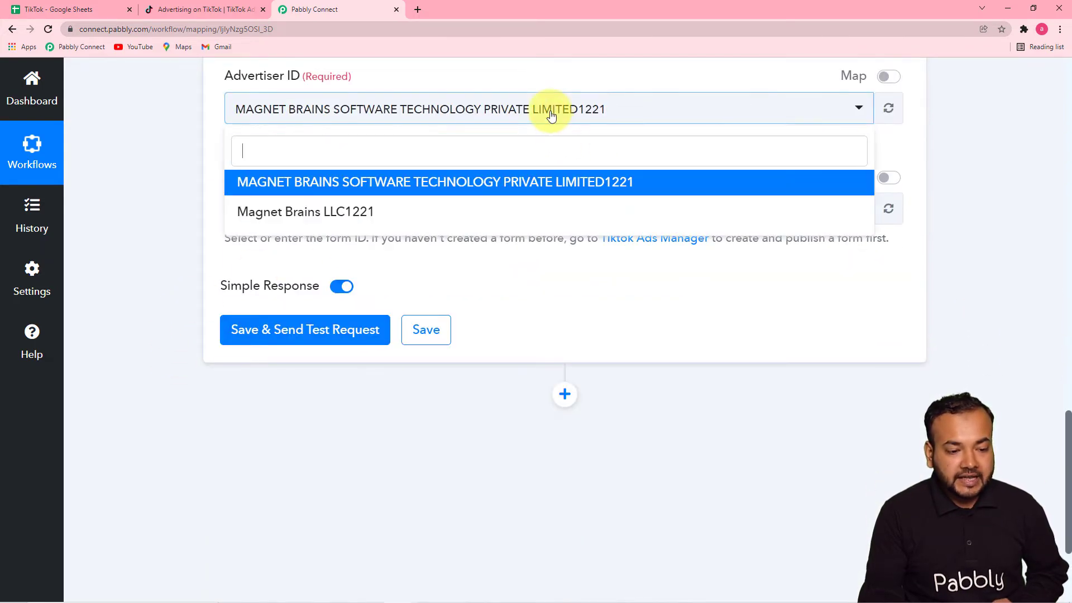
left_click(321, 217)
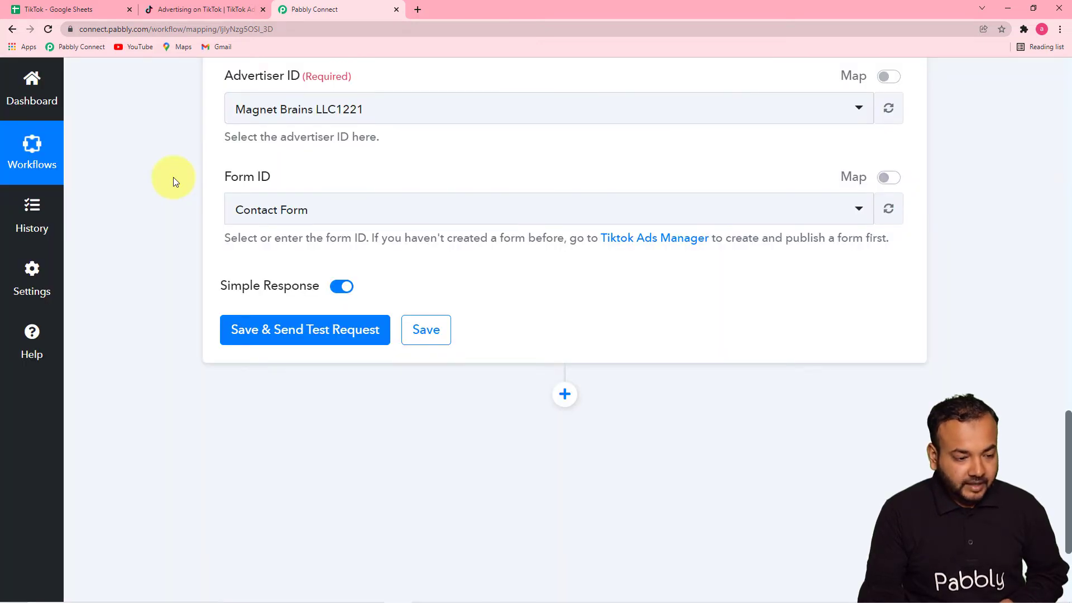
left_click(353, 223)
left_click(280, 282)
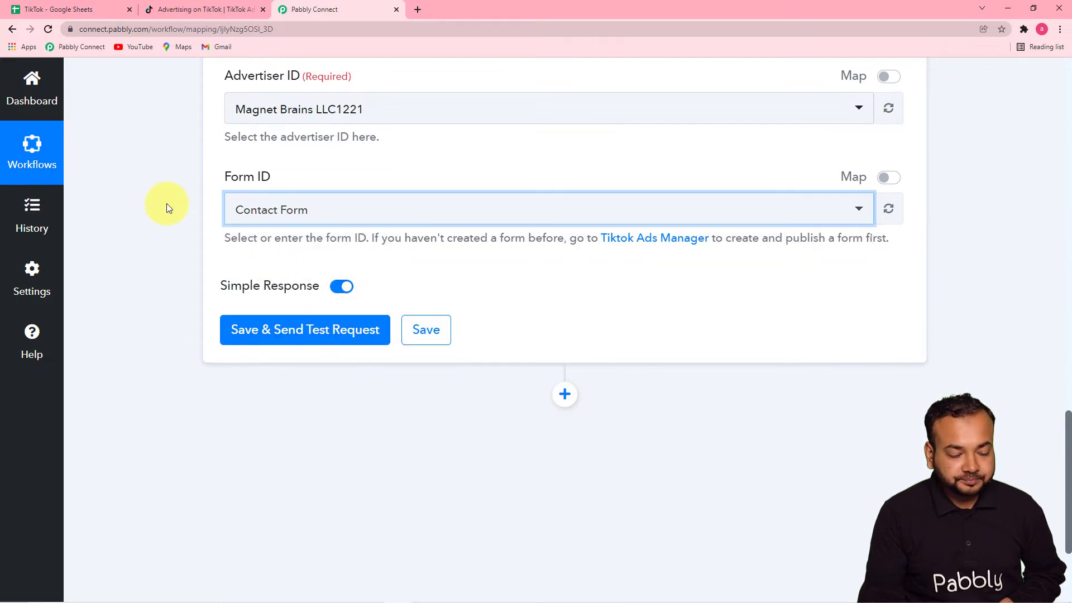
left_click(254, 335)
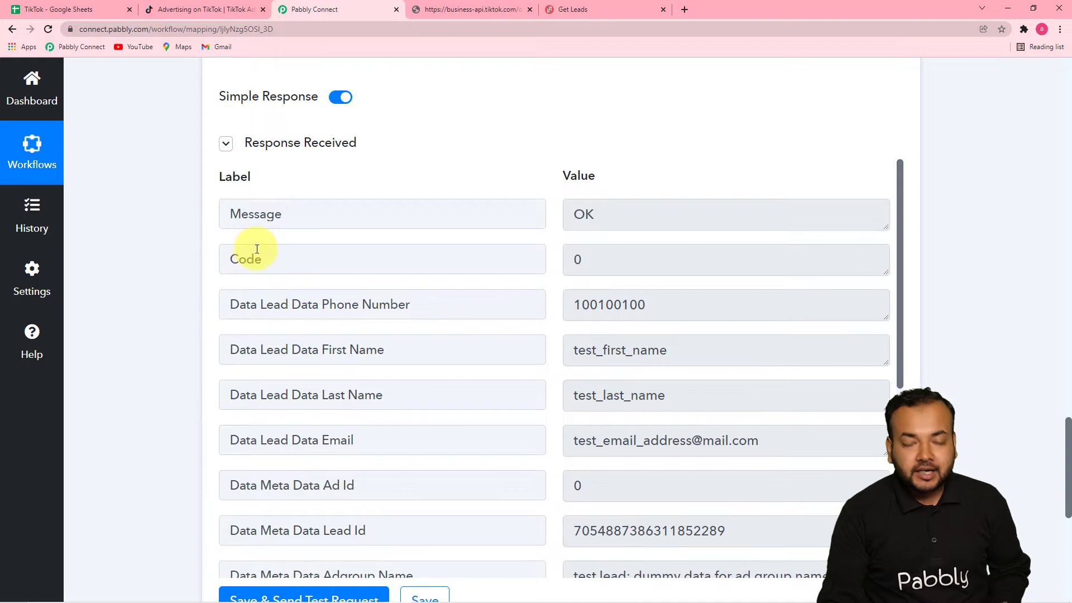
Step: Review all the lead data and metadata fields in the response received by the Create Test Lead action
scroll(196, 260, "down", 1)
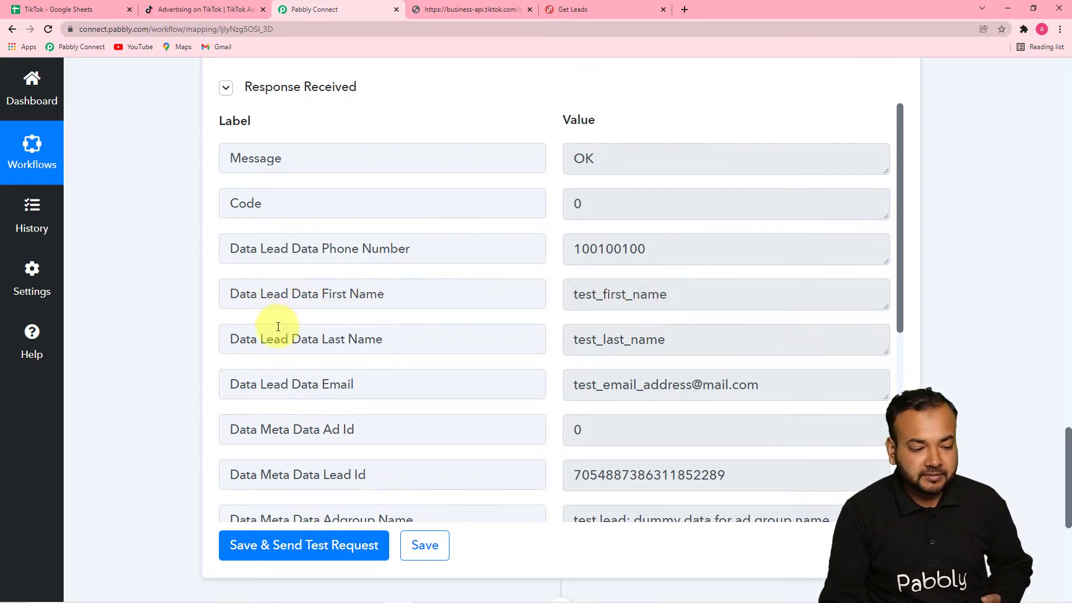
scroll(622, 340, "down", 1)
scroll(622, 341, "down", 2)
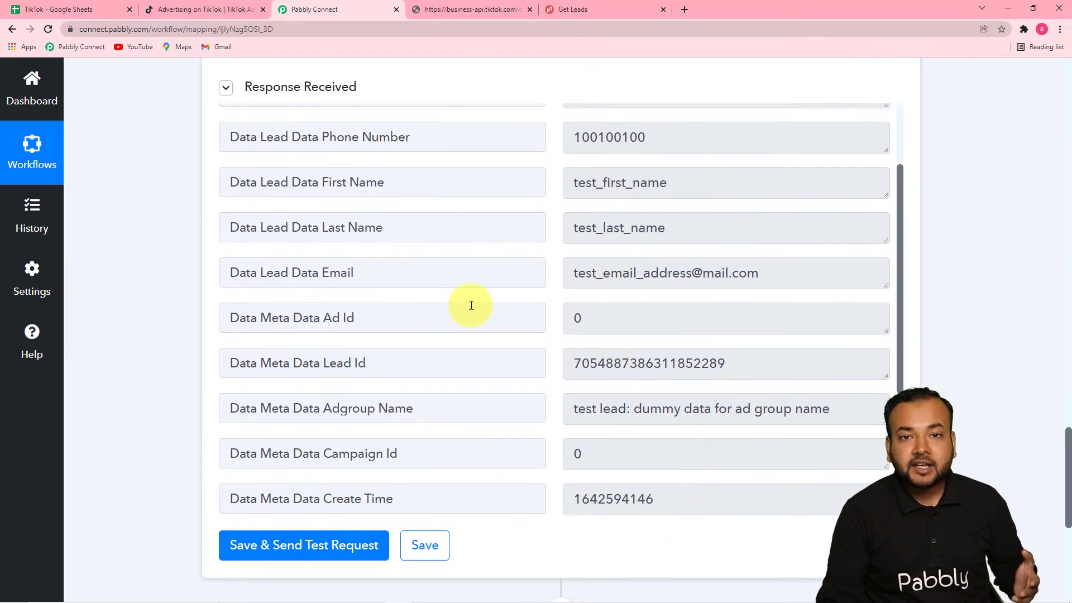
scroll(618, 312, "down", 3)
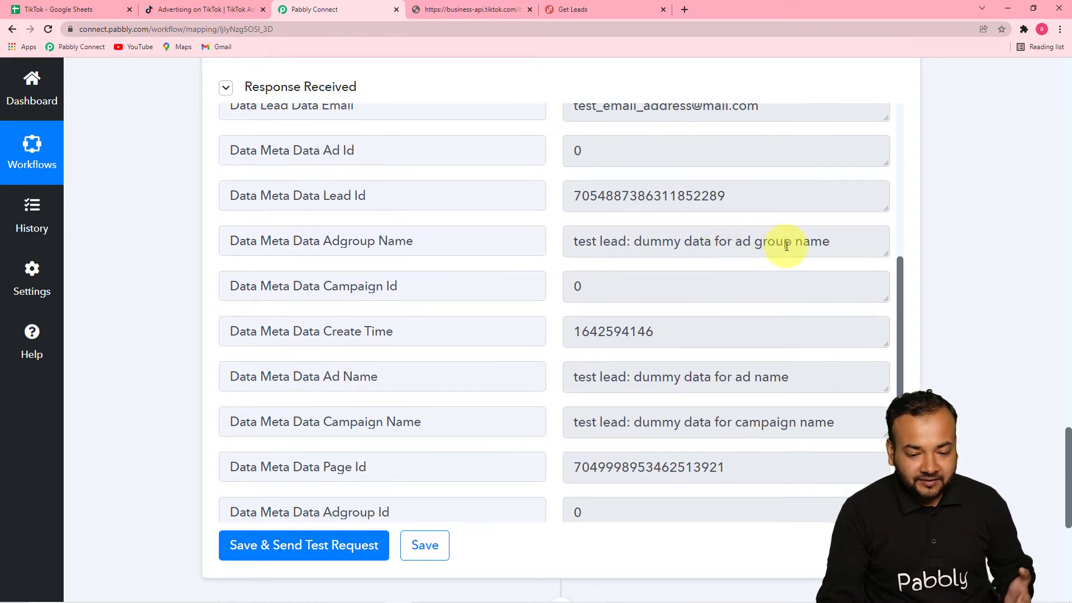
scroll(535, 368, "down", 1)
scroll(536, 368, "down", 1)
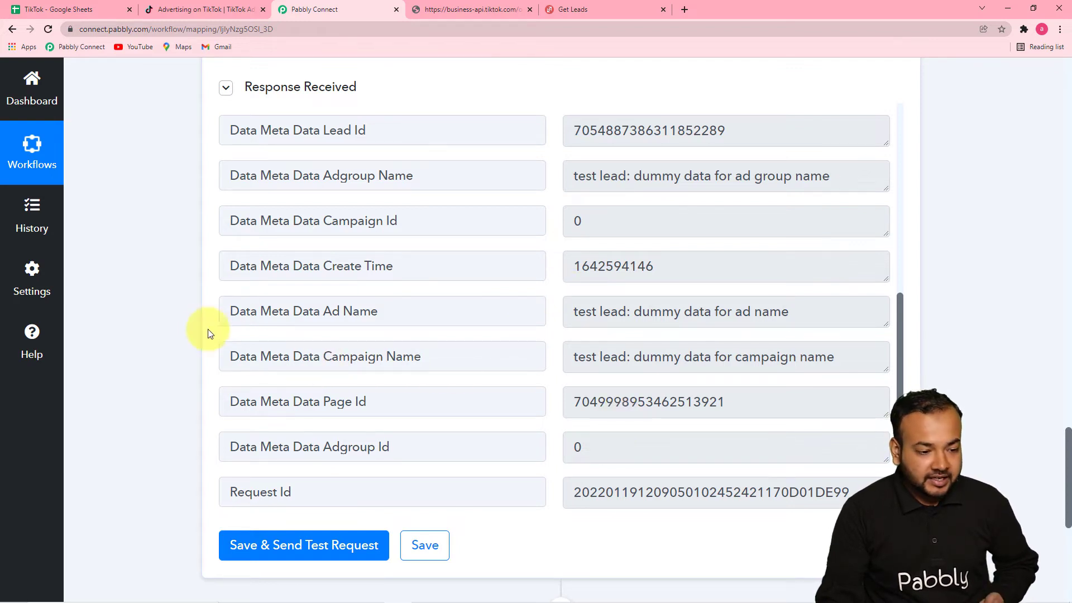
Step: Examine the webhook response captured by the New Lead trigger, and return to the end of the Create Test Lead response
scroll(190, 329, "up", 4)
scroll(186, 331, "up", 15)
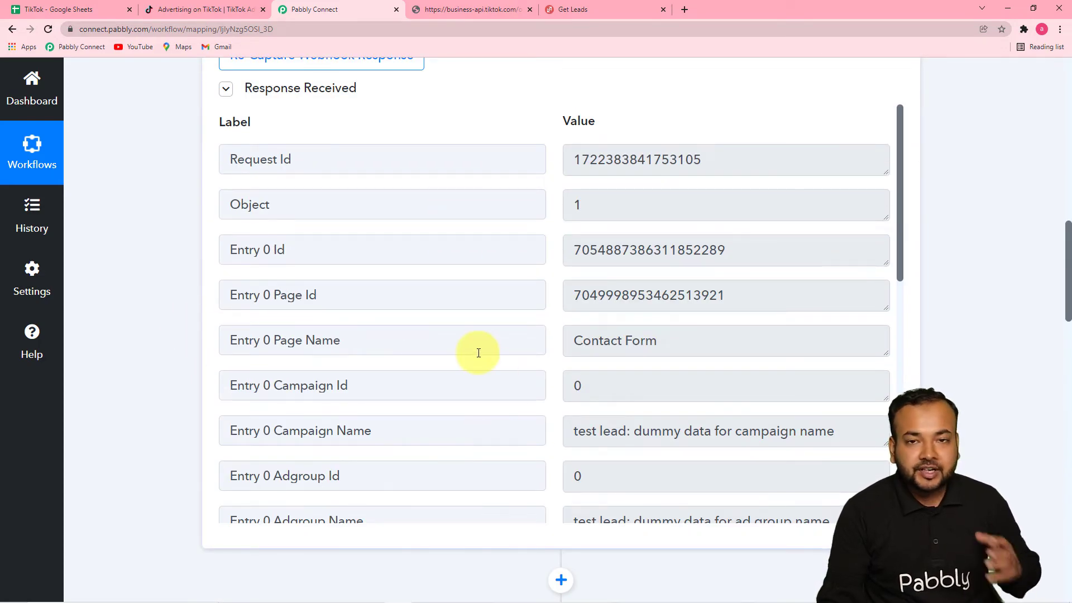
scroll(478, 353, "up", 3)
scroll(478, 352, "up", 10)
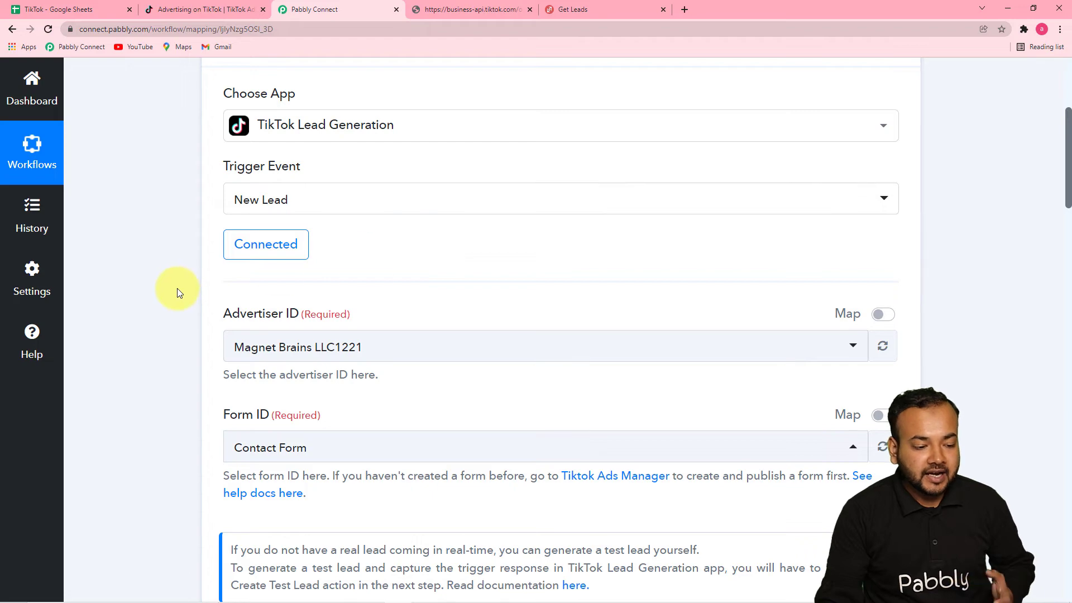
scroll(176, 288, "down", 8)
scroll(176, 289, "down", 16)
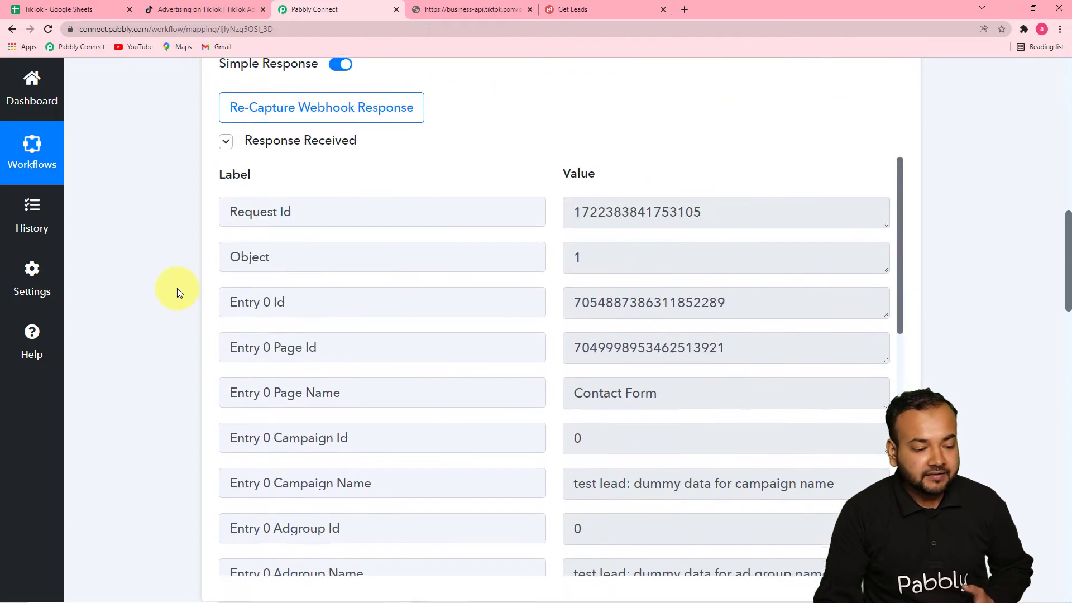
scroll(176, 288, "down", 2)
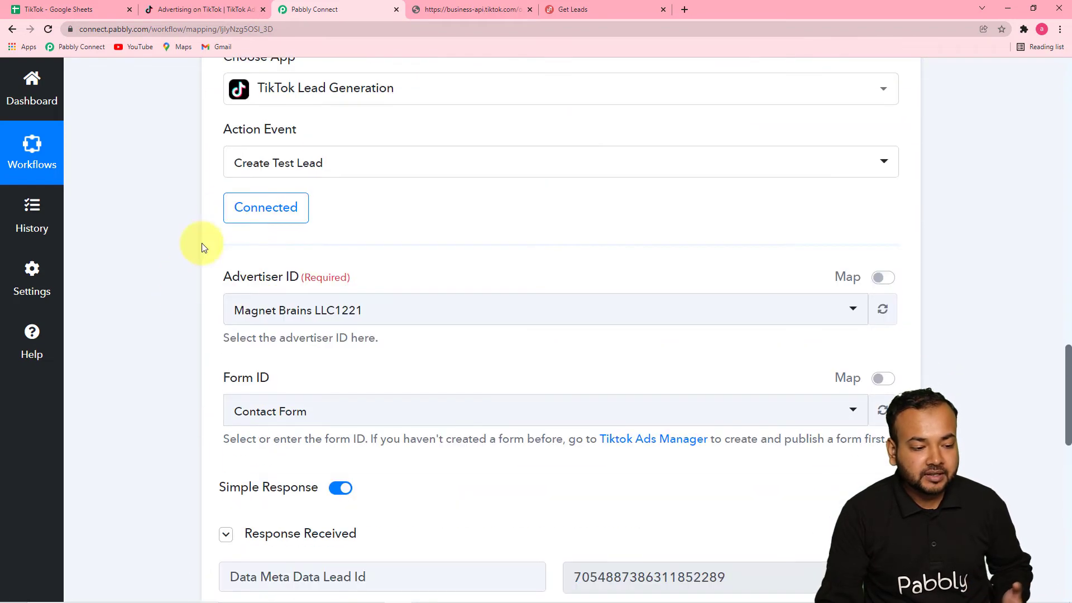
scroll(441, 363, "down", 6)
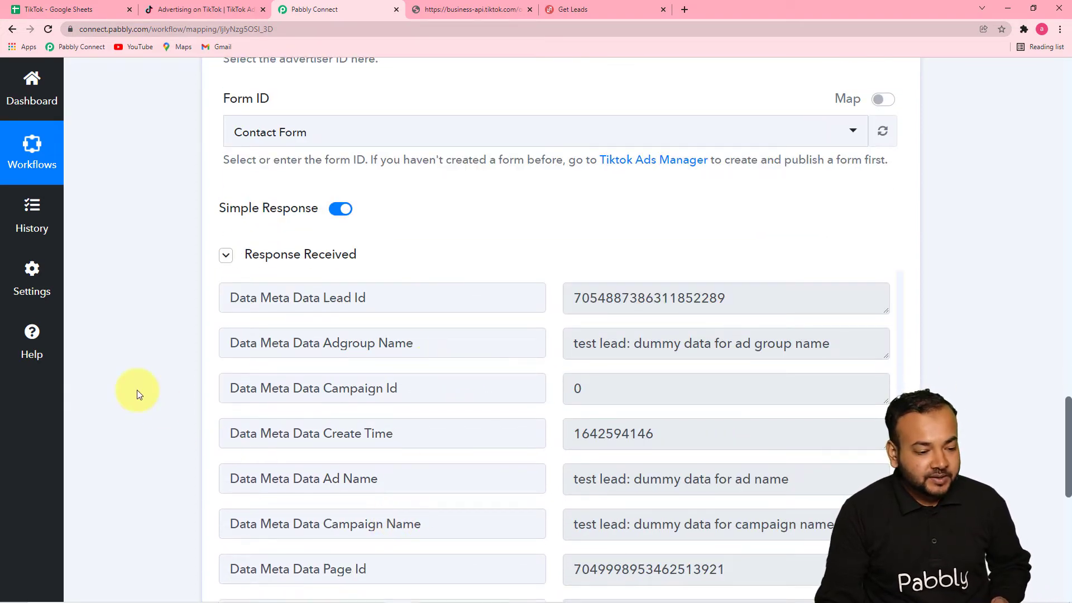
scroll(136, 389, "down", 2)
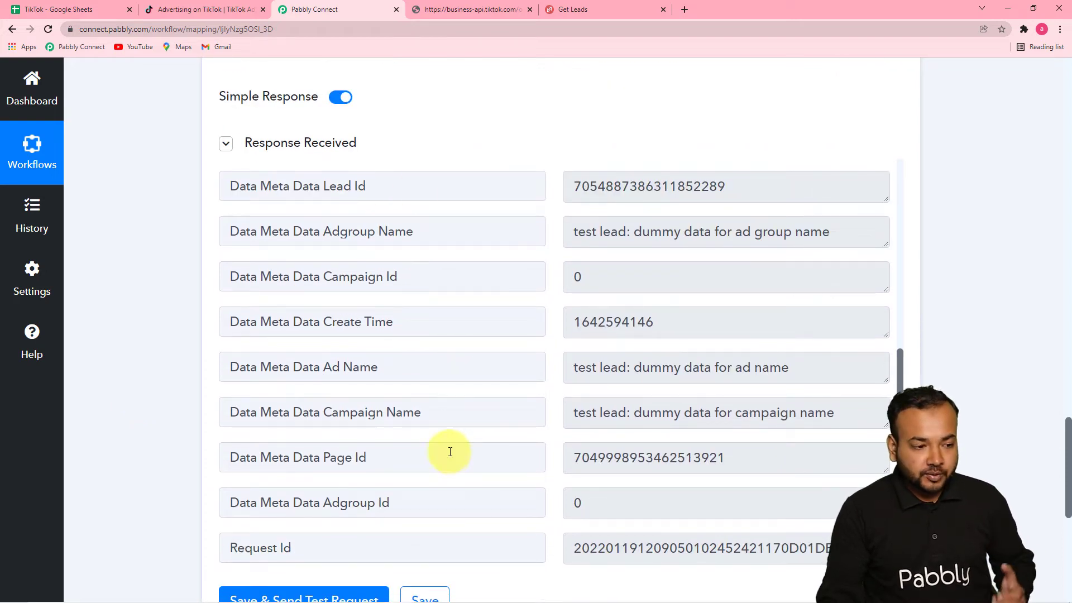
scroll(147, 390, "down", 3)
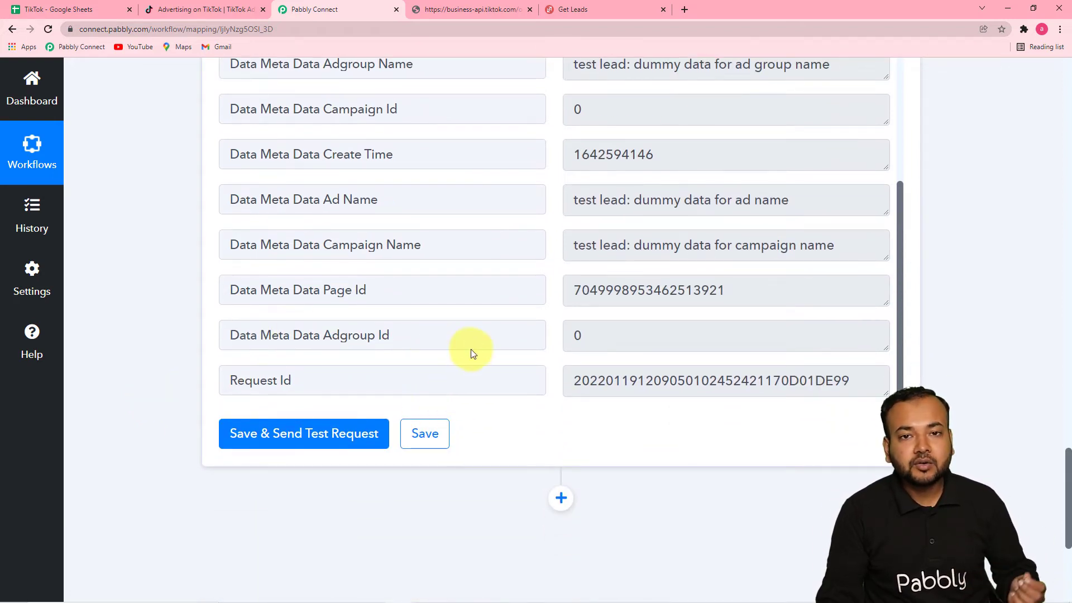
Step: Switch to the TikTok spreadsheet in Google Sheets to check its lead columns, and return to the workflow in Pabbly Connect
left_click(93, 11)
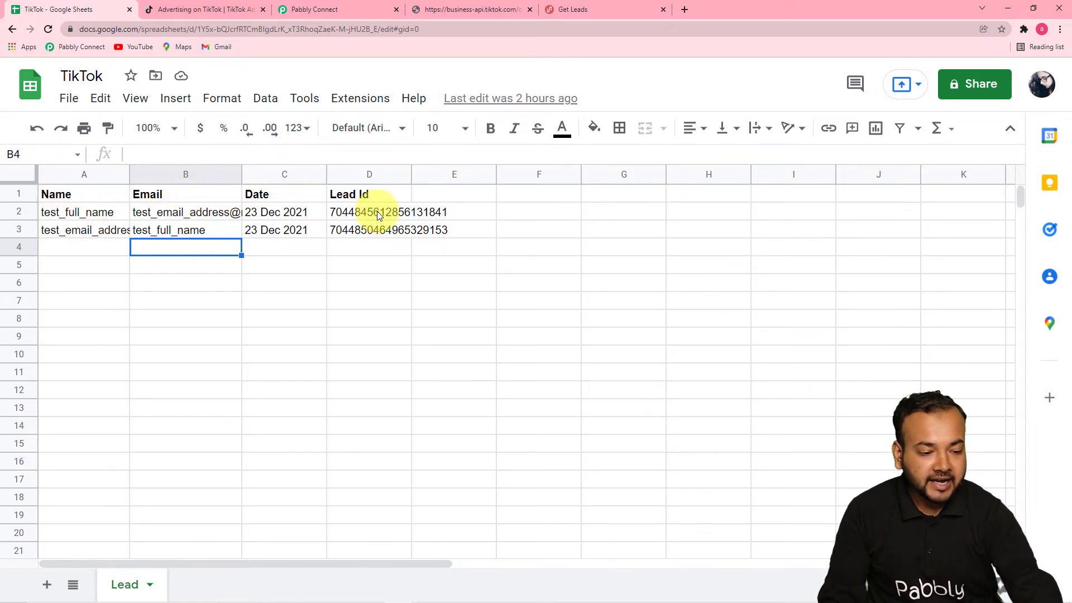
left_click(304, 11)
scroll(180, 276, "down", 5)
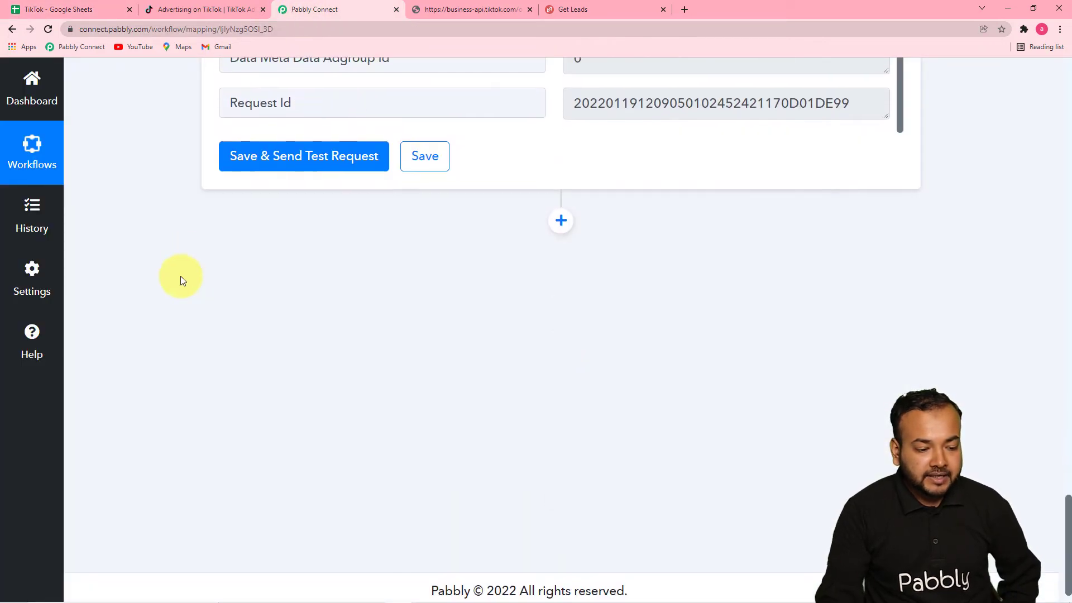
Step: Add a Google Sheets action with the Add New Row event below the Create Test Lead action
left_click(561, 219)
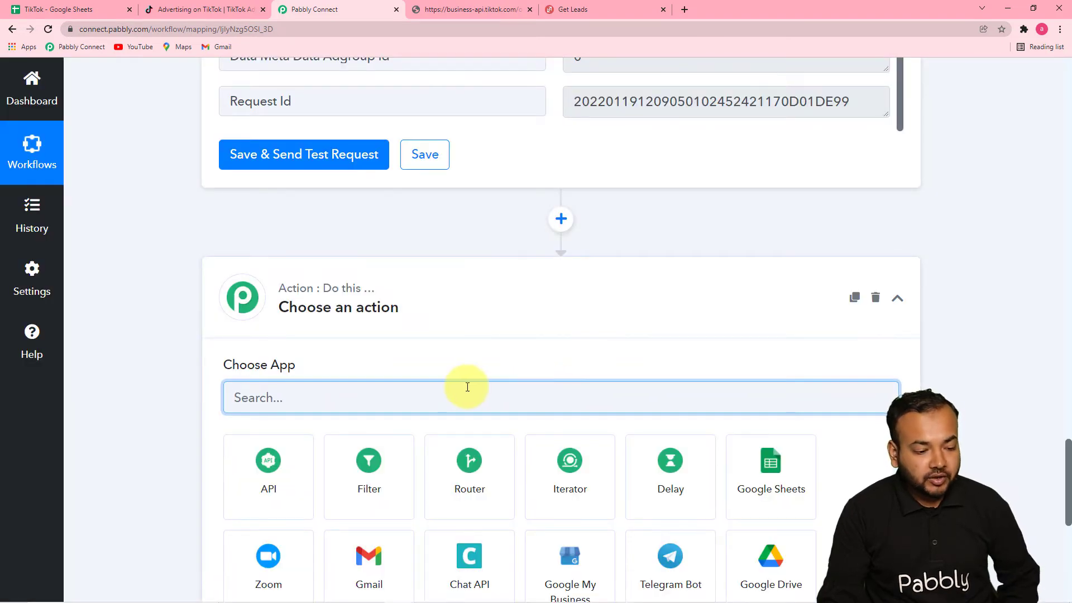
scroll(466, 386, "down", 4)
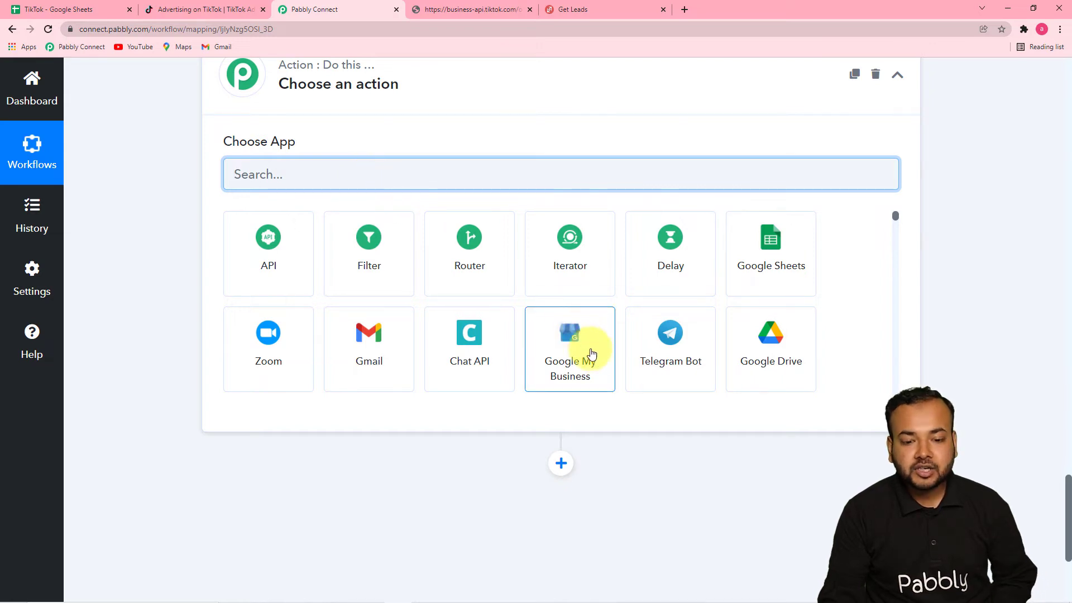
left_click(775, 277)
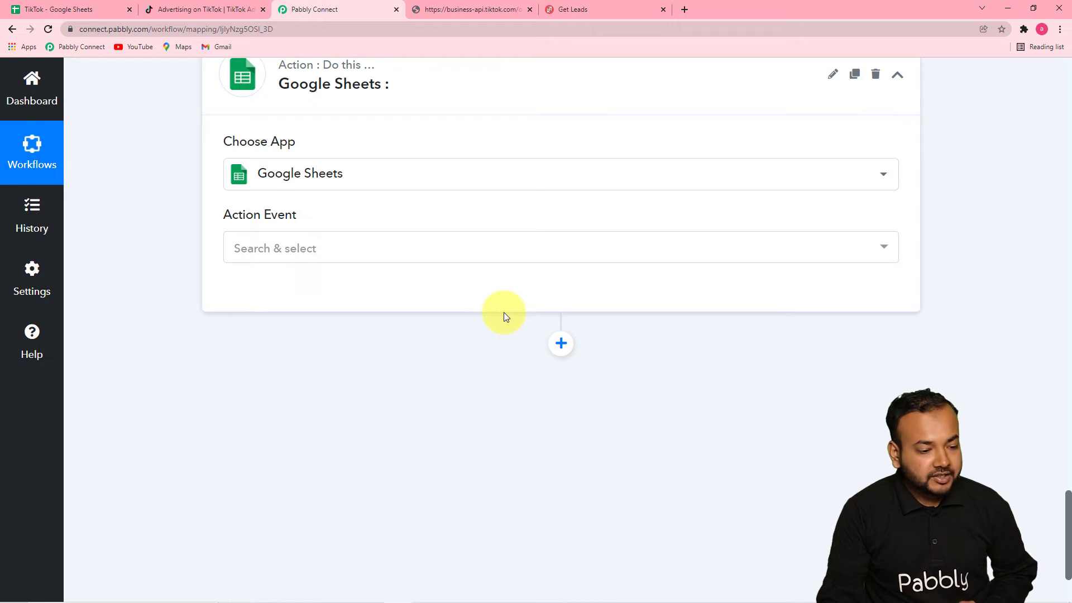
left_click(297, 254)
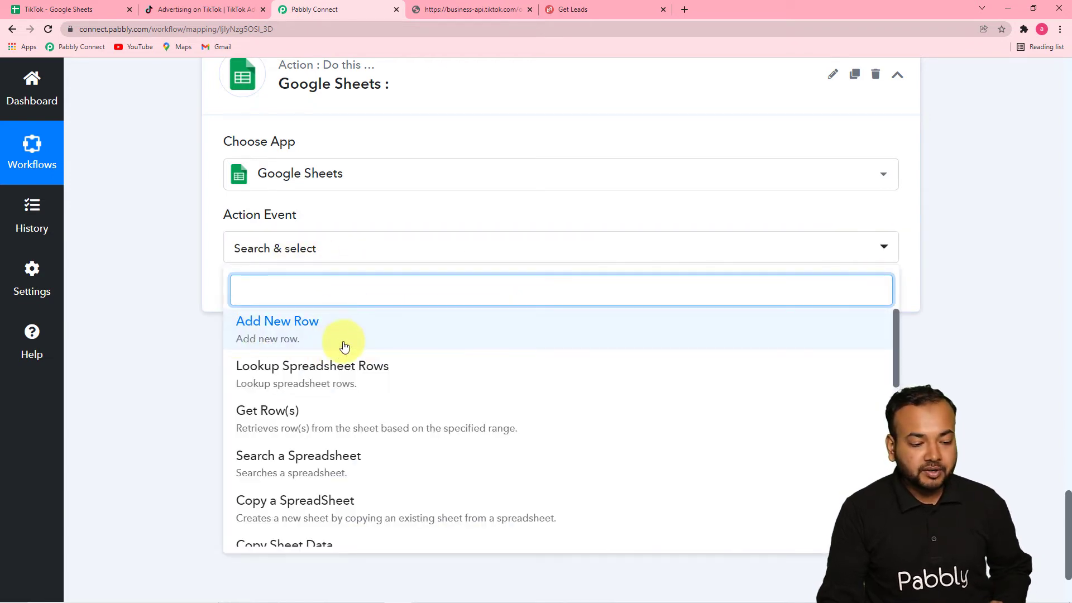
left_click(280, 331)
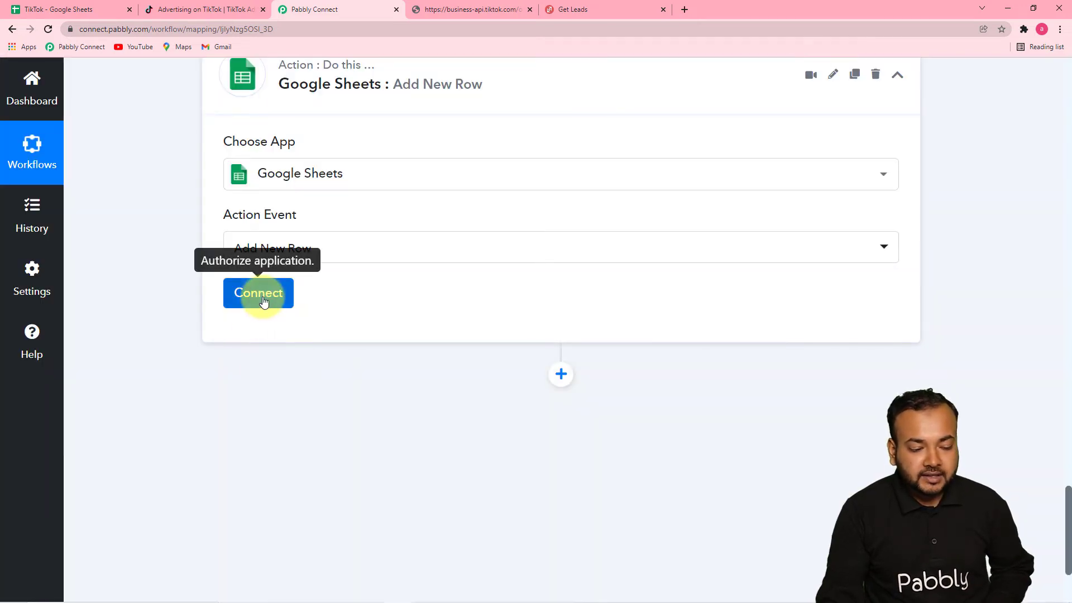
Step: Create a new Google Sheets connection and authorize Pabbly Connect Sheets to access the spreadsheet owner's Google account
left_click(263, 302)
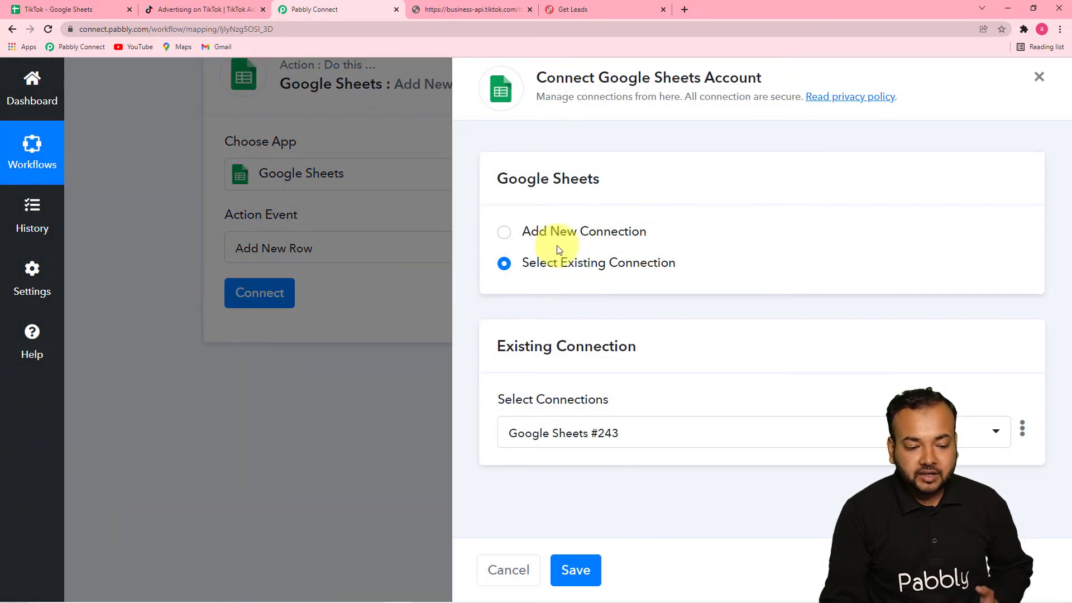
left_click(503, 232)
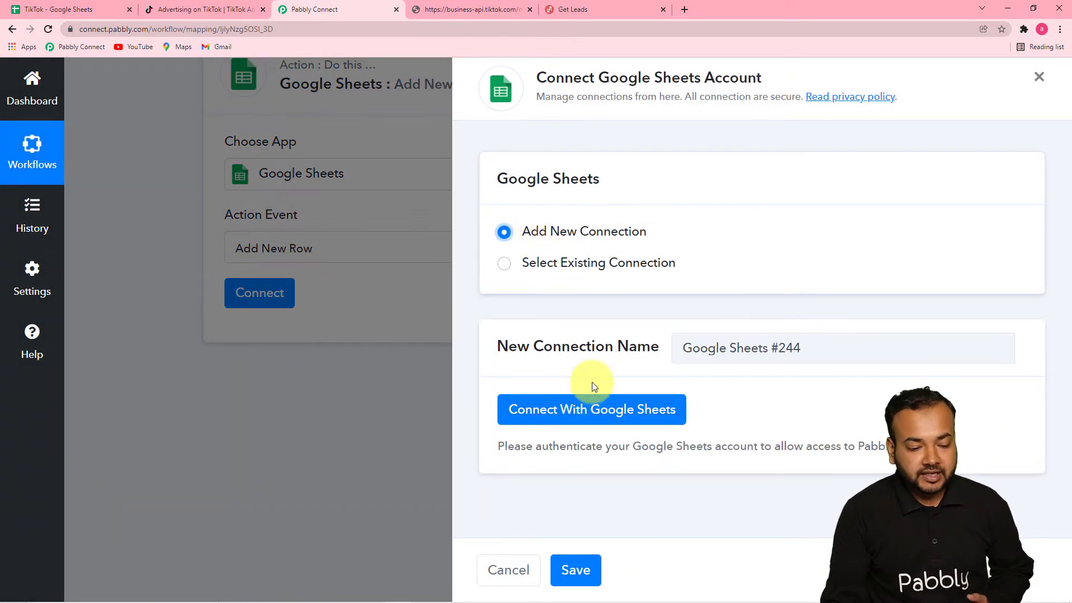
left_click(589, 412)
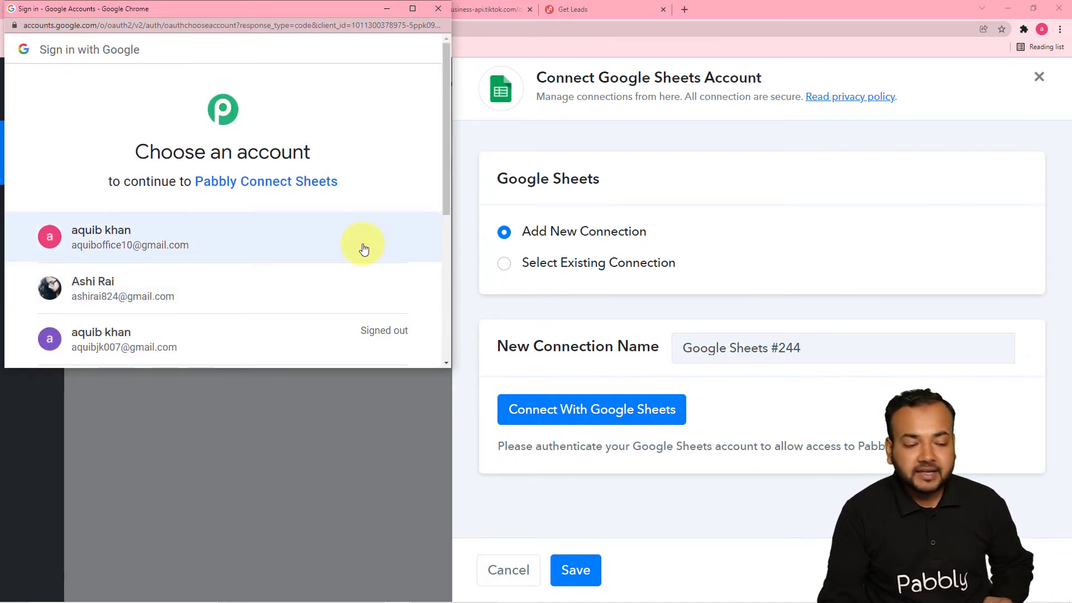
left_click(163, 292)
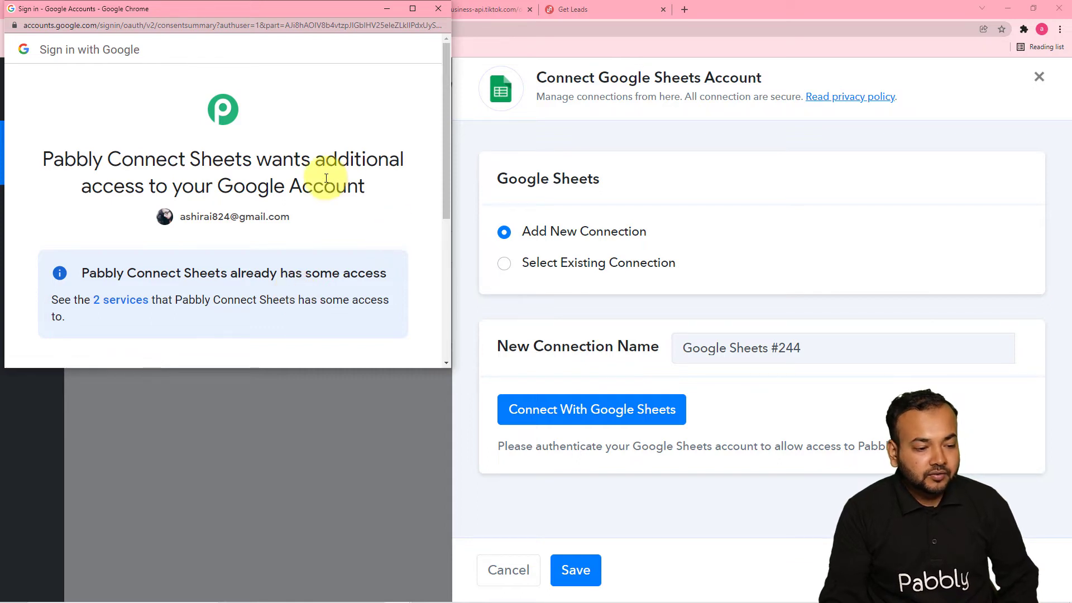
scroll(325, 184, "down", 3)
scroll(324, 190, "up", 1)
scroll(324, 184, "down", 3)
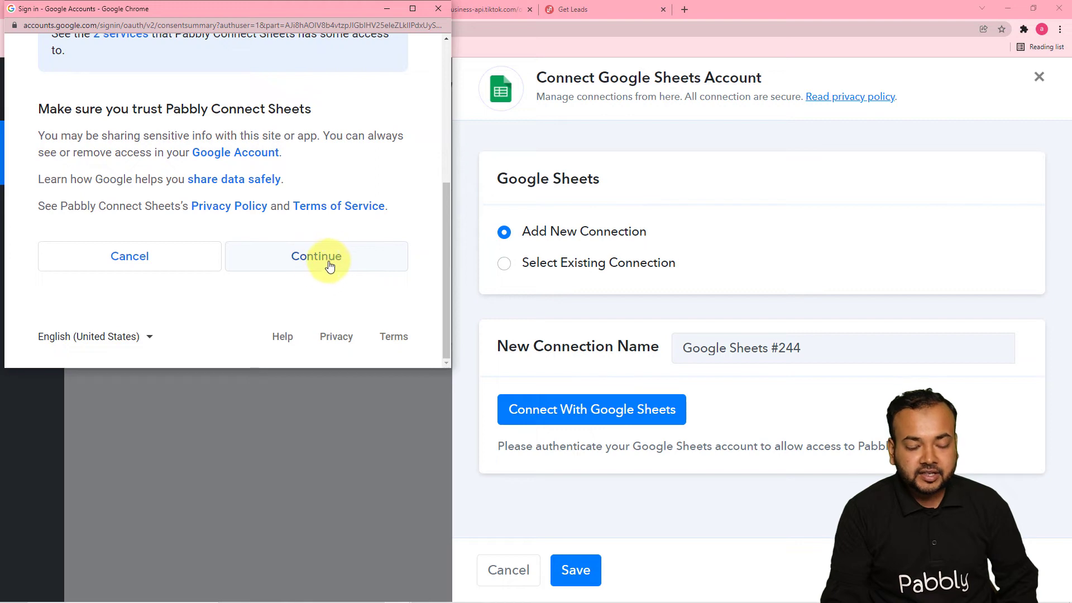
left_click(330, 264)
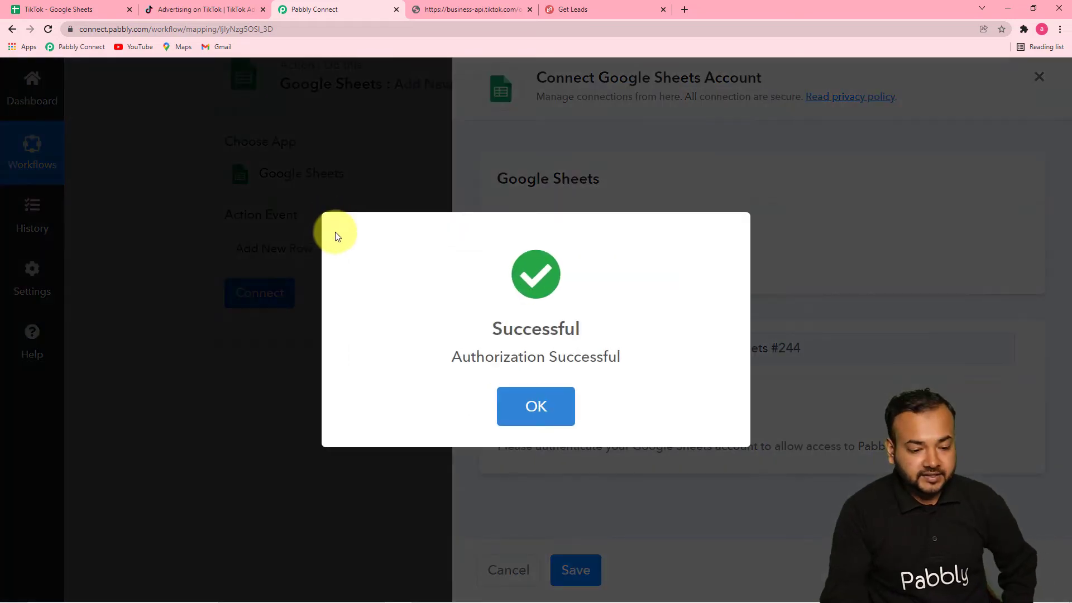
left_click(567, 411)
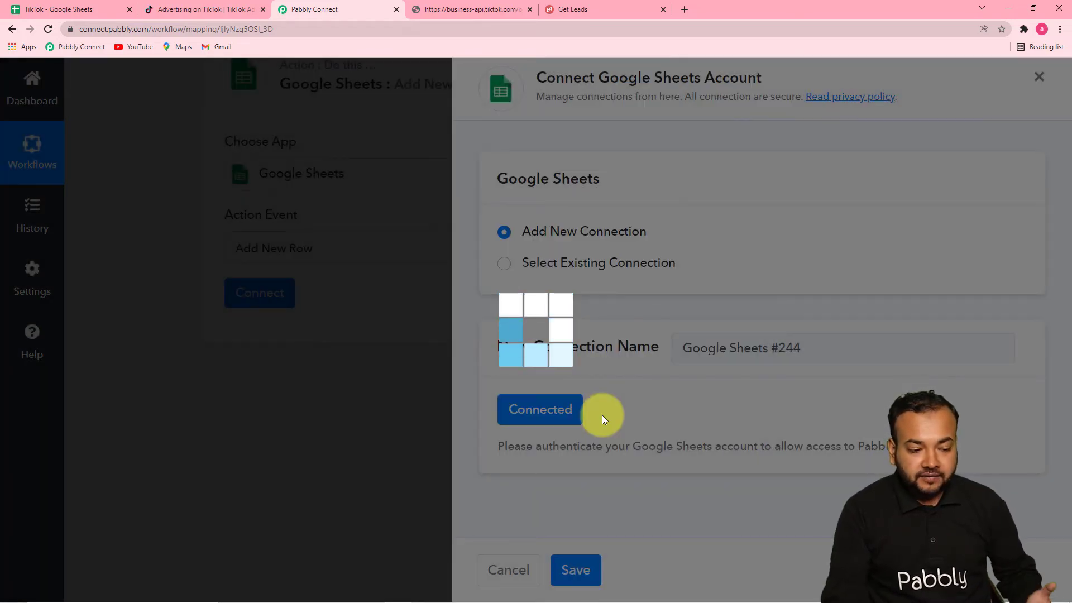
Step: Check the spreadsheet's title in Google Sheets, and select TikTok as the action's spreadsheet in Pabbly Connect
scroll(204, 319, "down", 1)
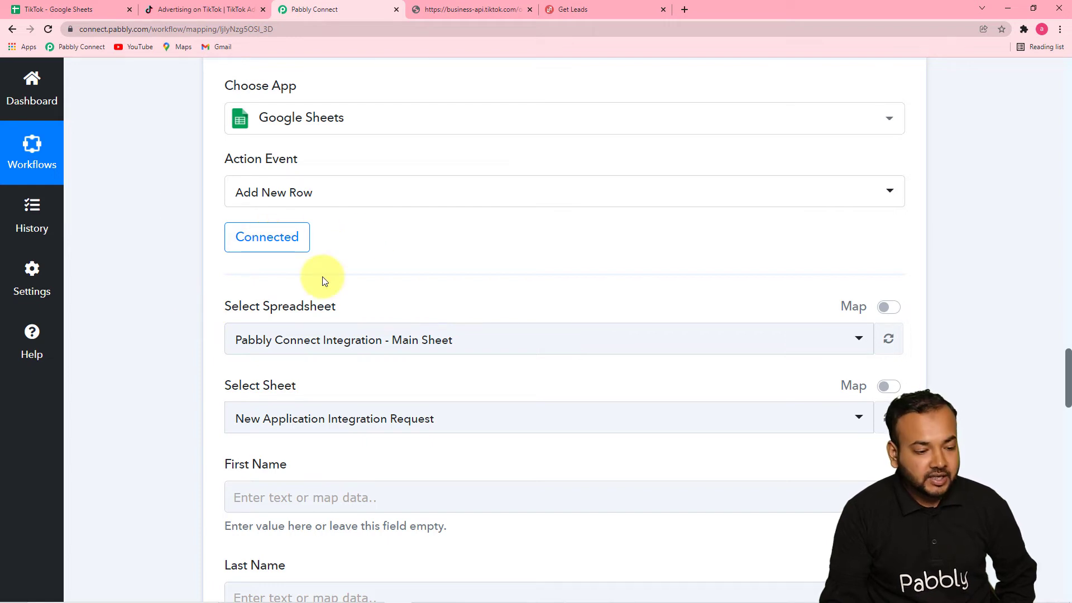
scroll(322, 280, "down", 1)
scroll(192, 273, "down", 1)
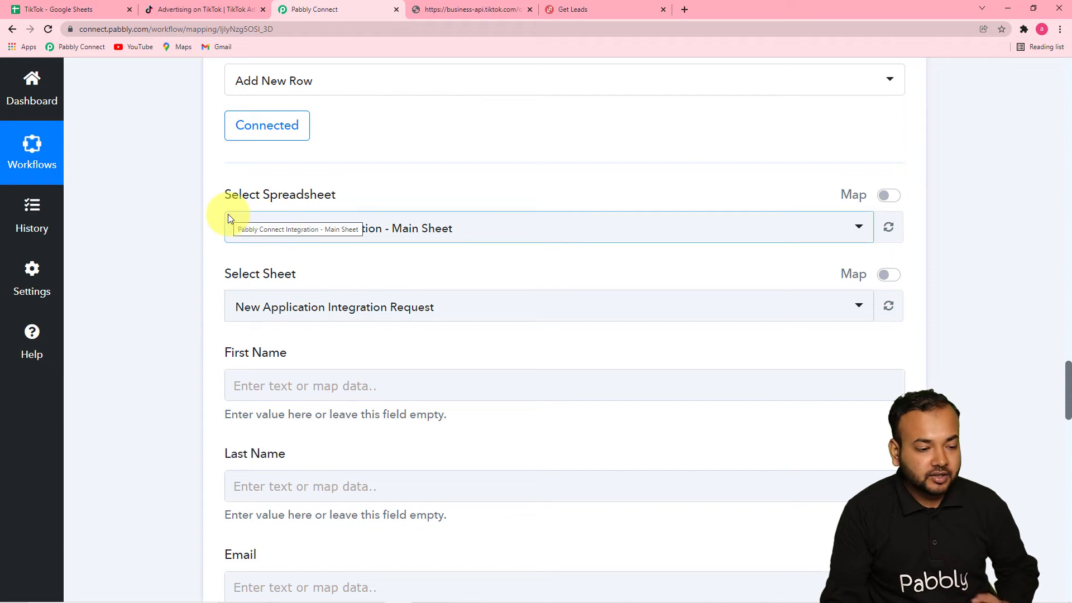
left_click(78, 11)
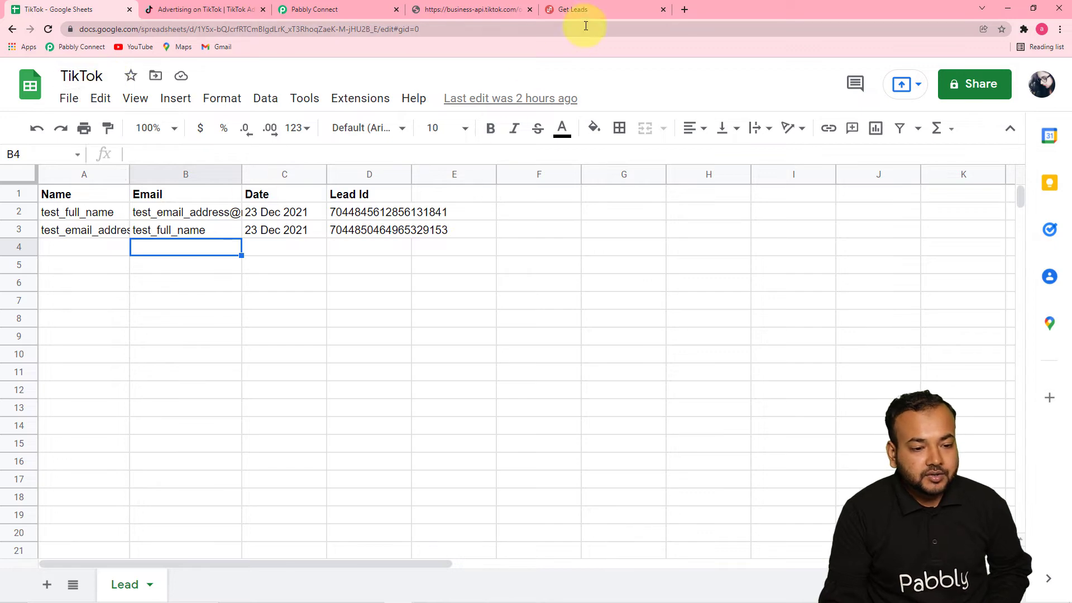
left_click(338, 11)
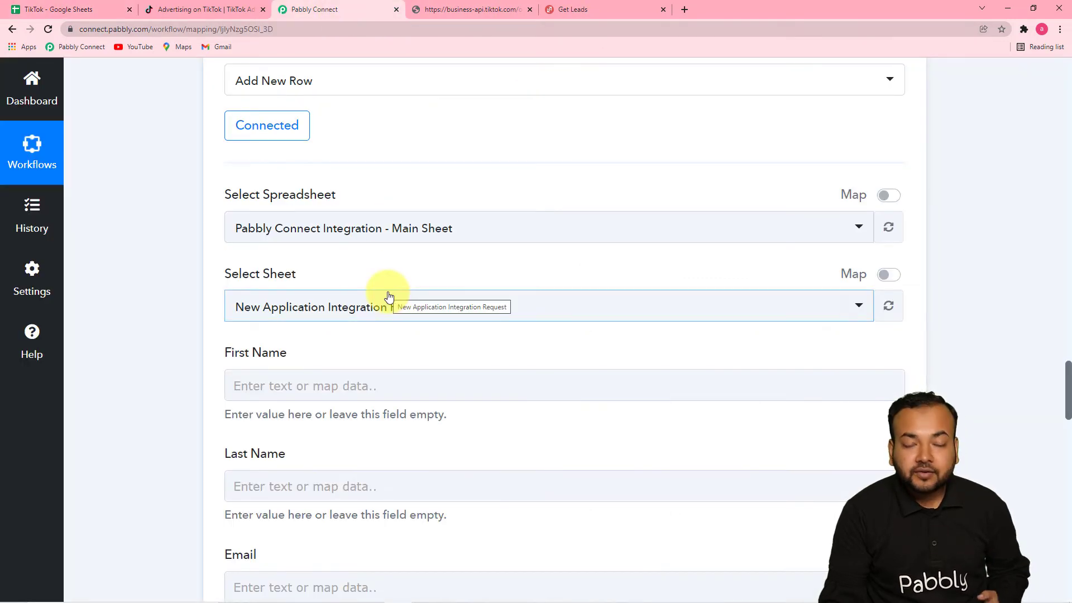
left_click(527, 237)
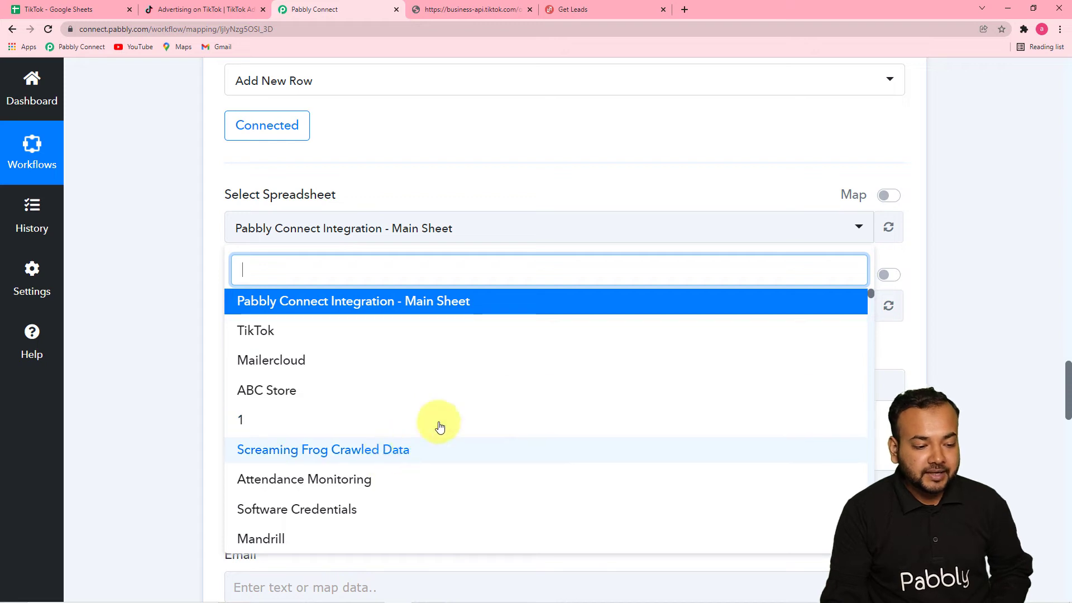
left_click(268, 341)
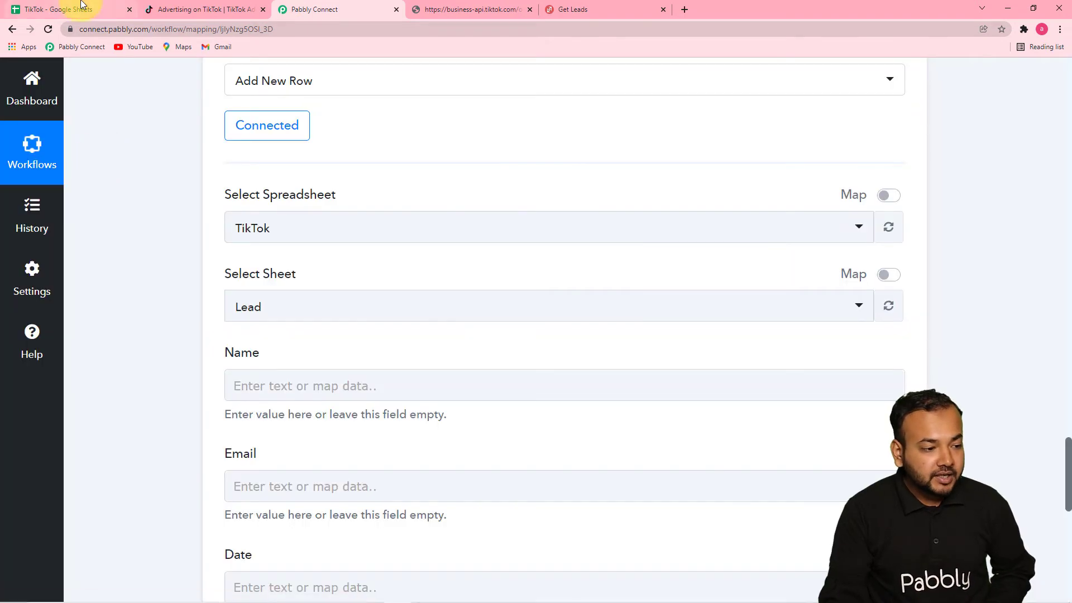
Step: Check the sheet name in the TikTok spreadsheet, and select Lead as the sheet for the Add New Row action
left_click(82, 9)
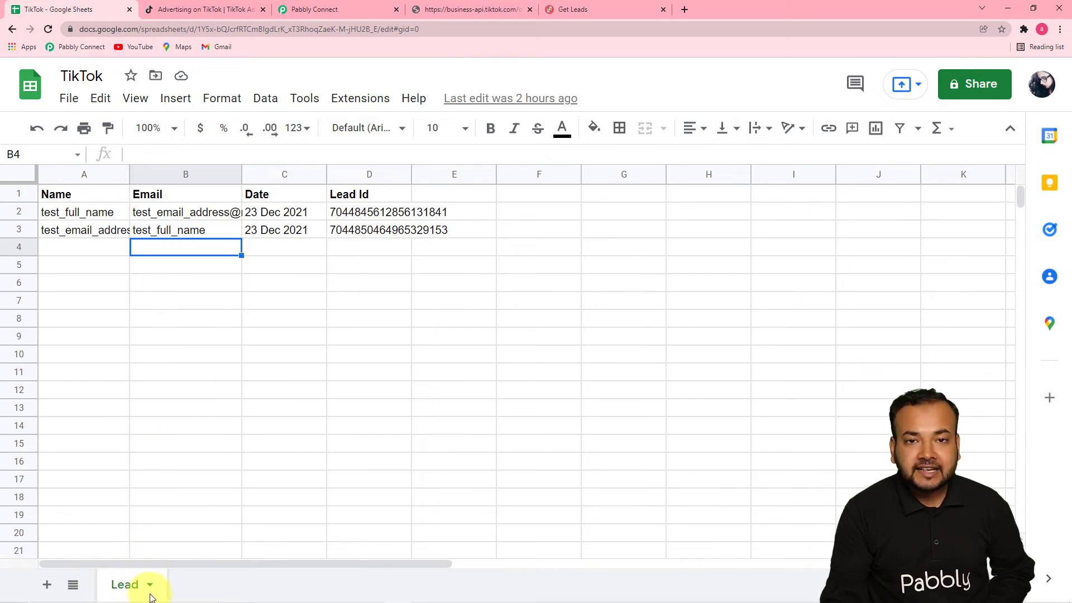
left_click(333, 10)
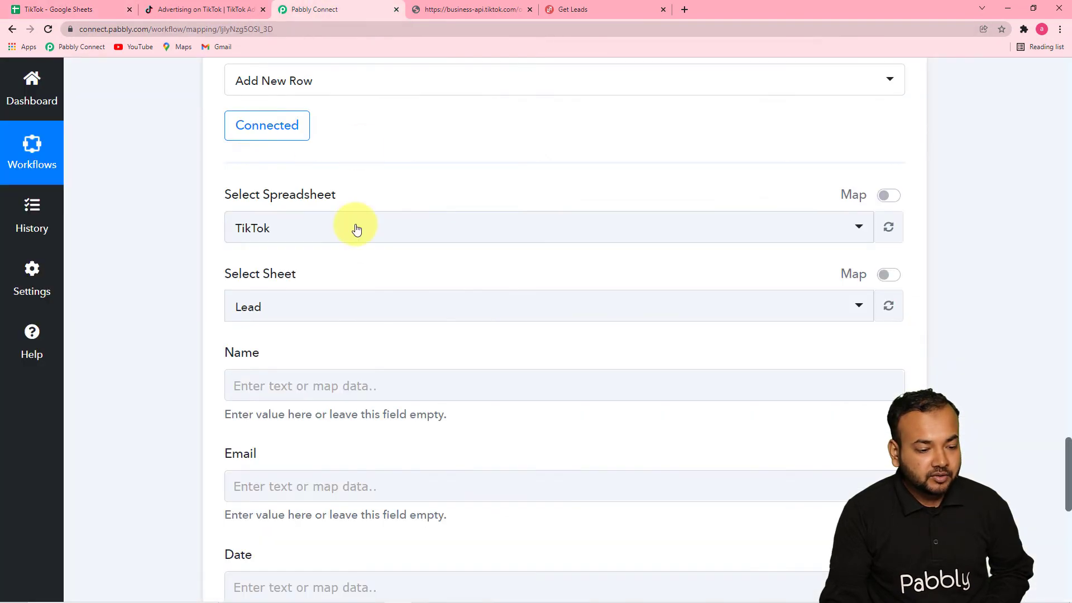
scroll(352, 234, "down", 2)
left_click(342, 208)
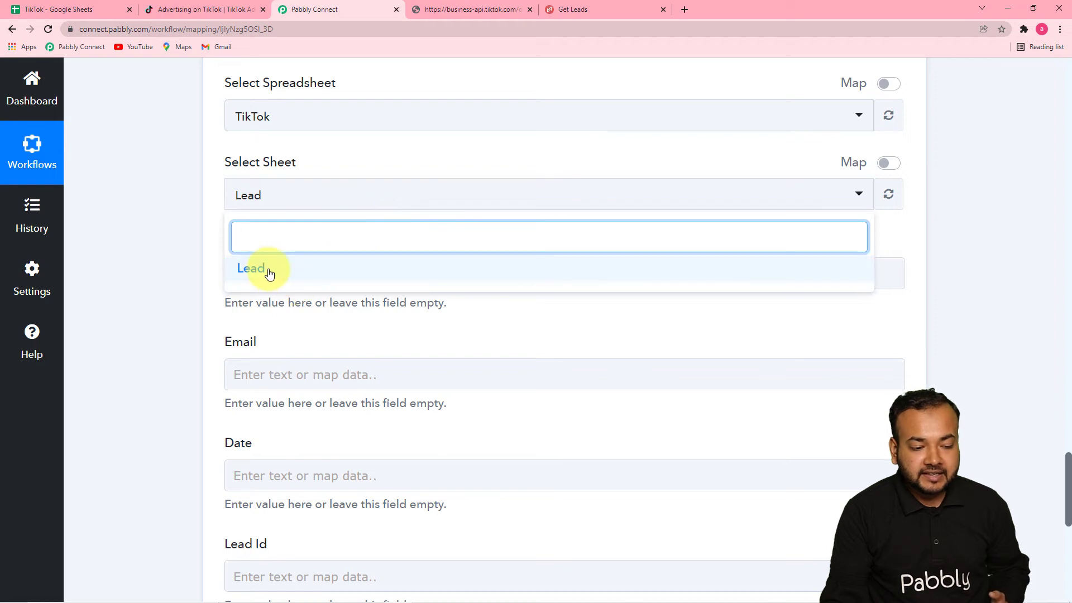
left_click(268, 271)
left_click(196, 231)
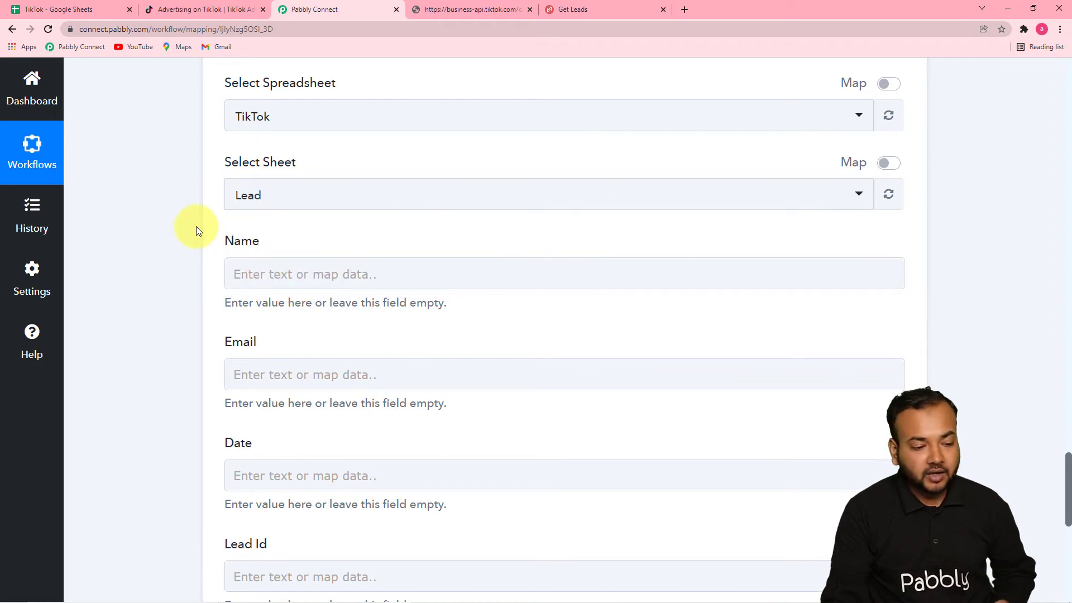
Step: Compare the action's Name, Email, Date and Lead Id fields with the column headers in the TikTok spreadsheet
scroll(195, 226, "down", 2)
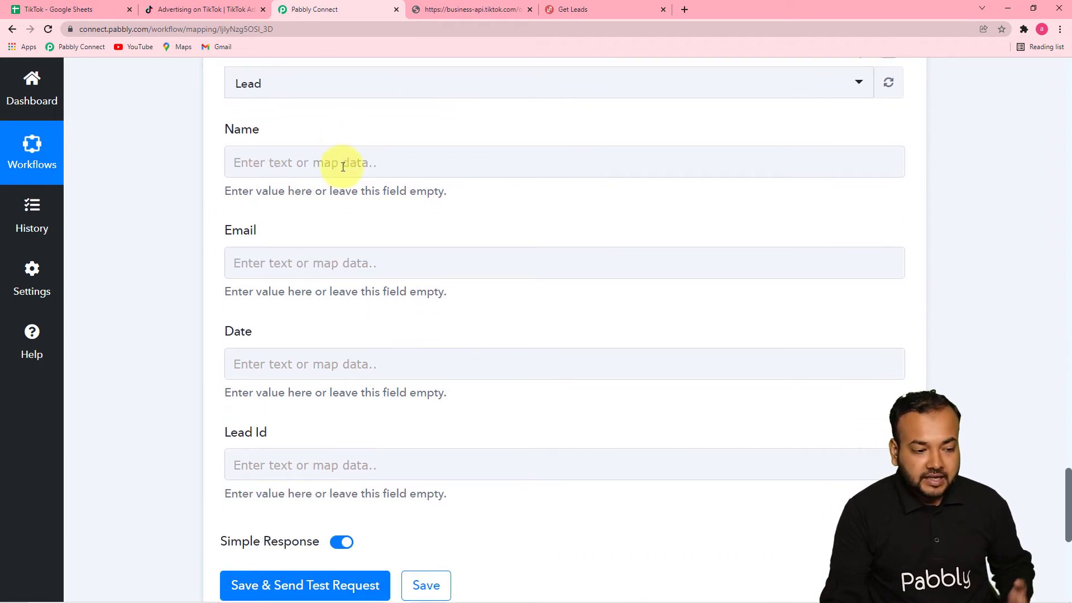
left_click(271, 169)
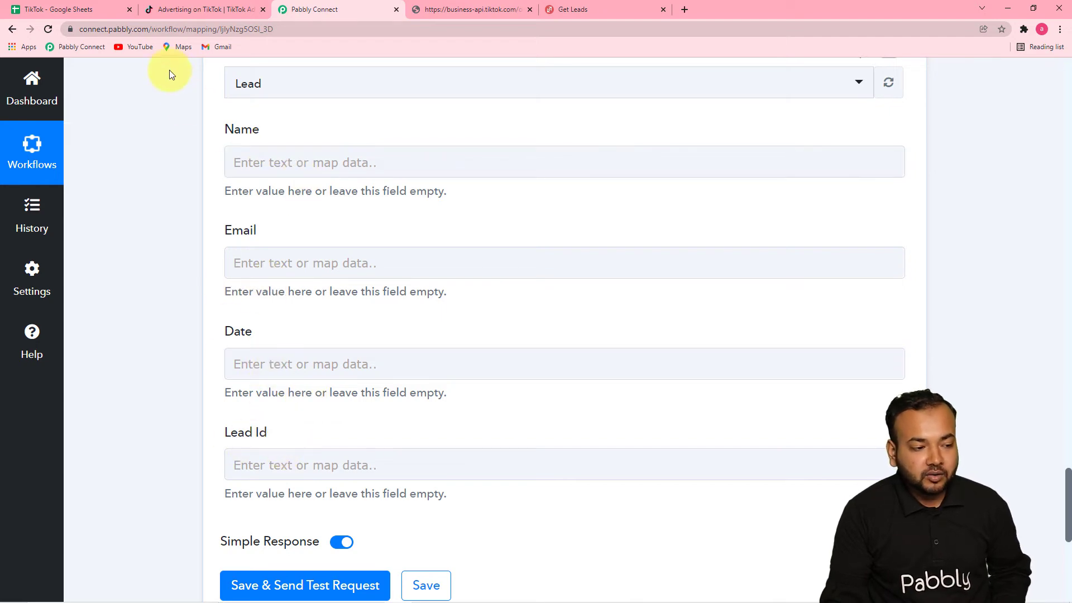
left_click(101, 8)
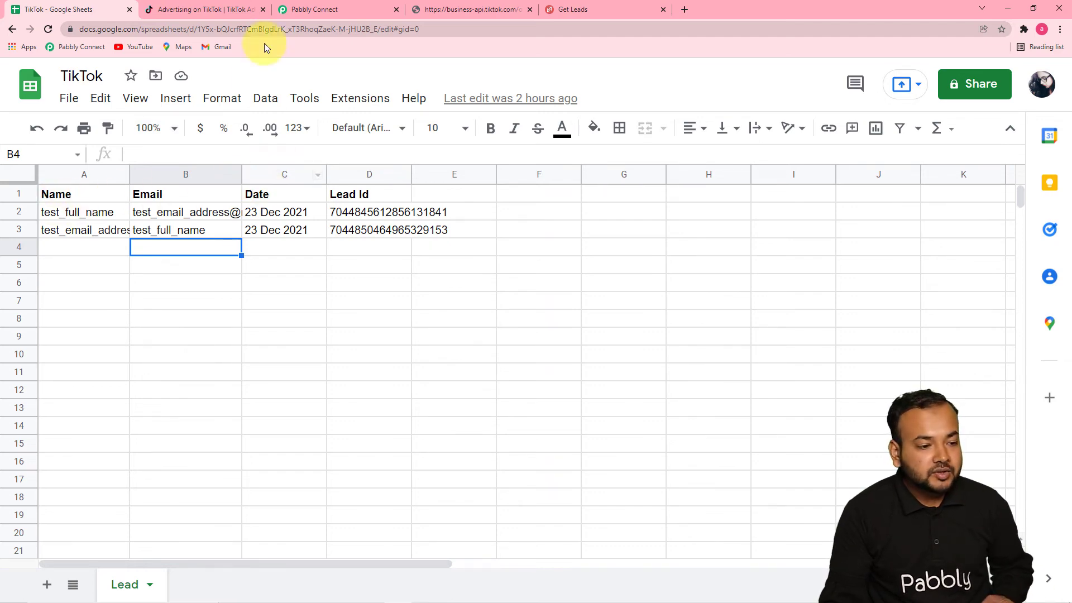
left_click(316, 11)
Step: Review the responses of the Create Test Lead action and New Lead trigger as mapping sources, and return to the Google Sheets fields
scroll(326, 236, "up", 3)
scroll(326, 236, "up", 10)
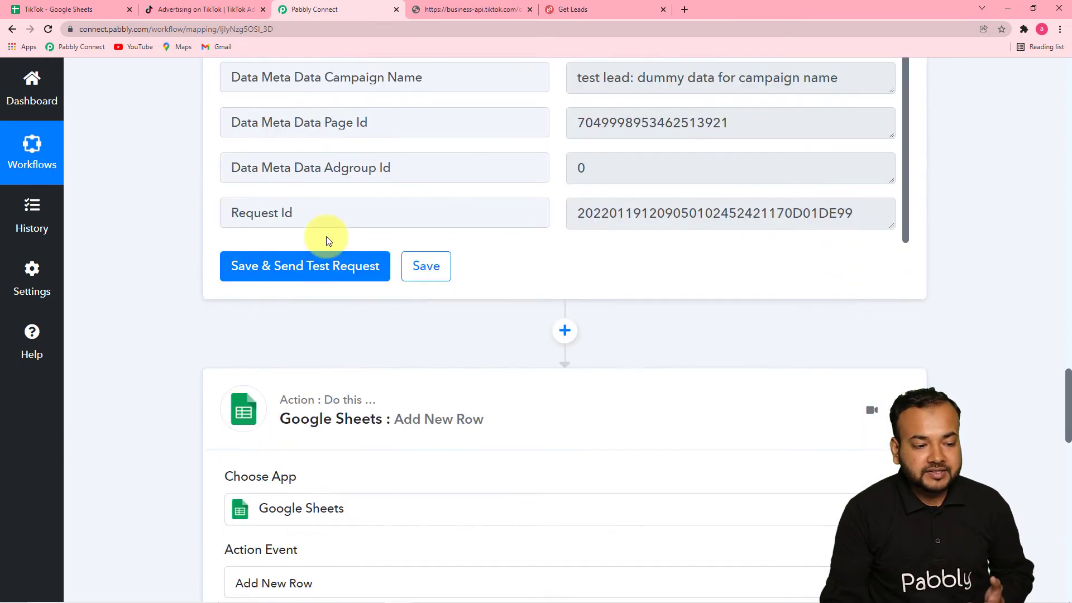
scroll(326, 236, "up", 6)
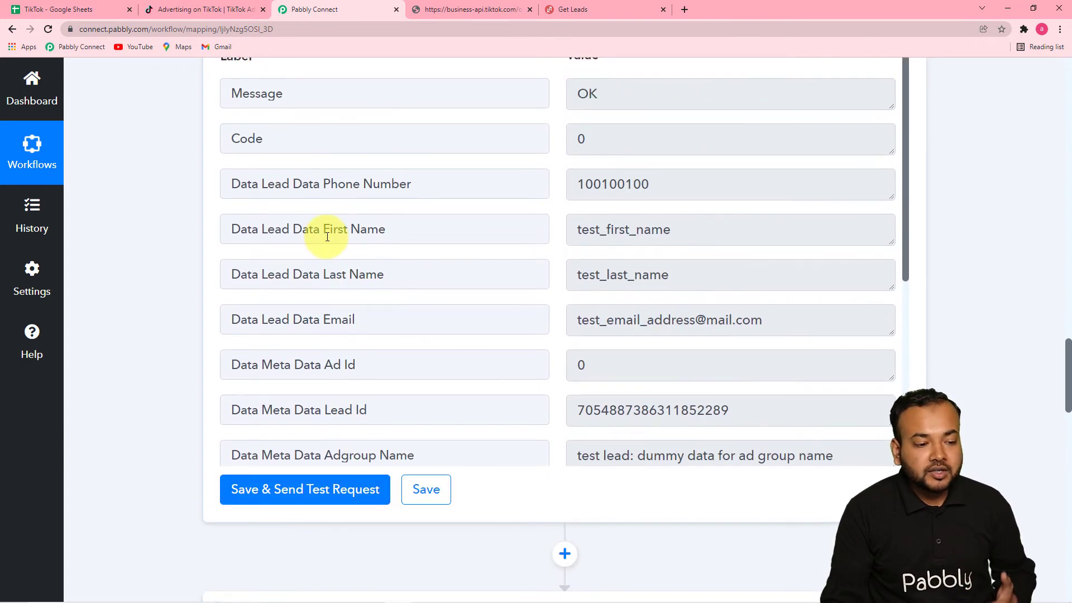
scroll(149, 188, "up", 15)
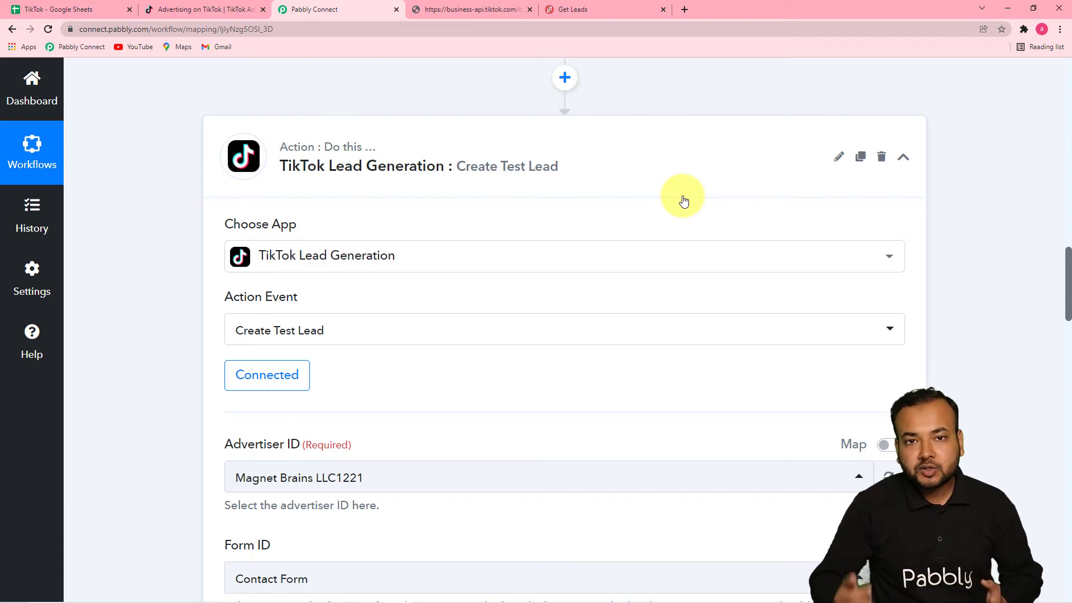
scroll(683, 198, "up", 10)
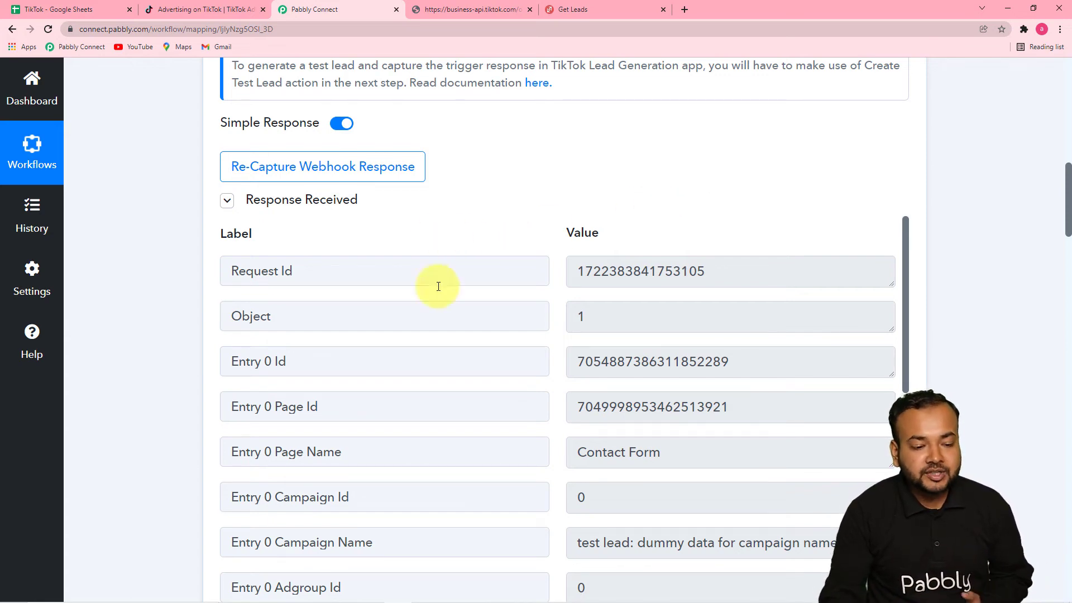
scroll(165, 309, "down", 10)
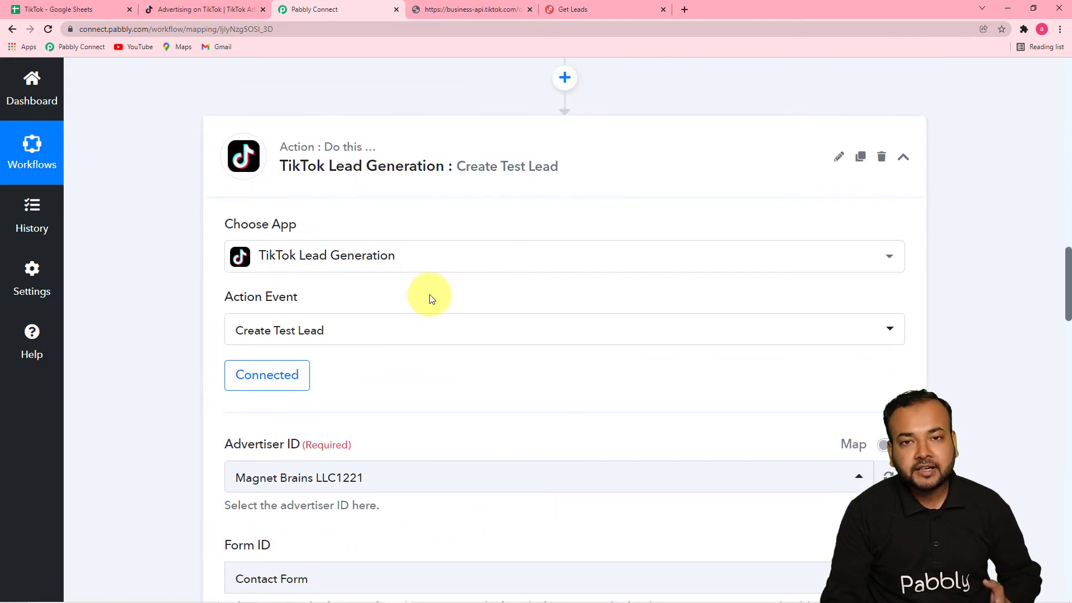
scroll(182, 271, "down", 10)
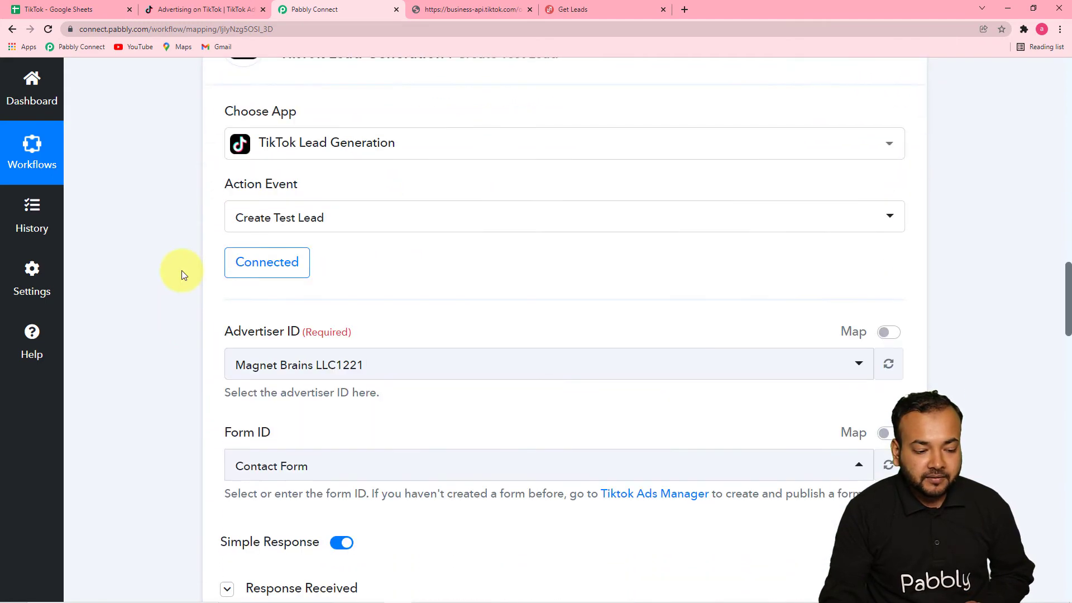
scroll(182, 274, "down", 10)
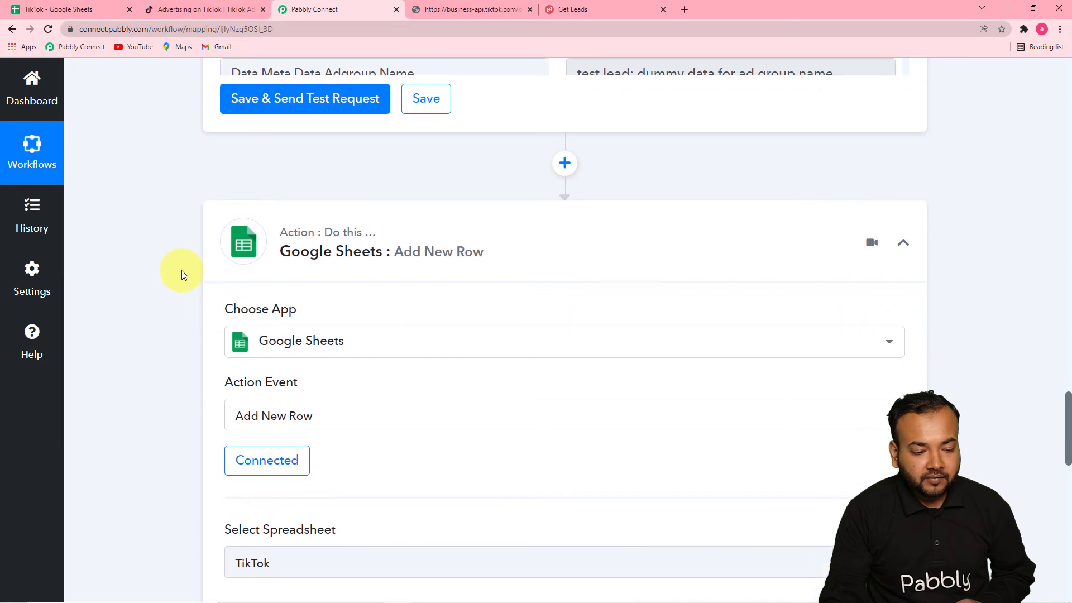
scroll(182, 270, "down", 8)
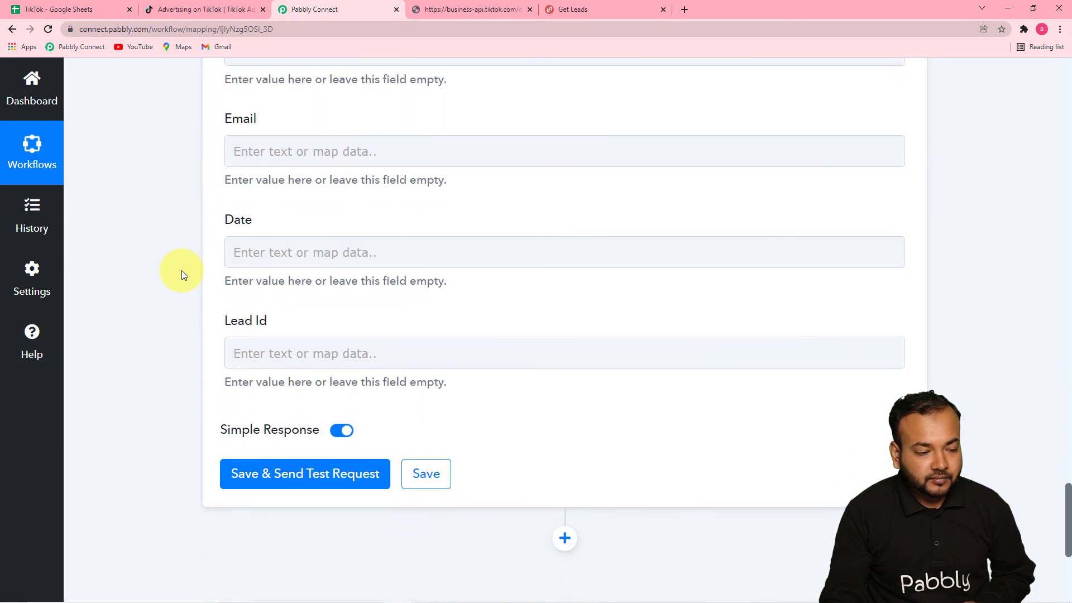
Step: Map the Name field of the Add New Row action to the Create Test Lead response's First Name and Last Name
scroll(182, 270, "up", 3)
left_click(239, 223)
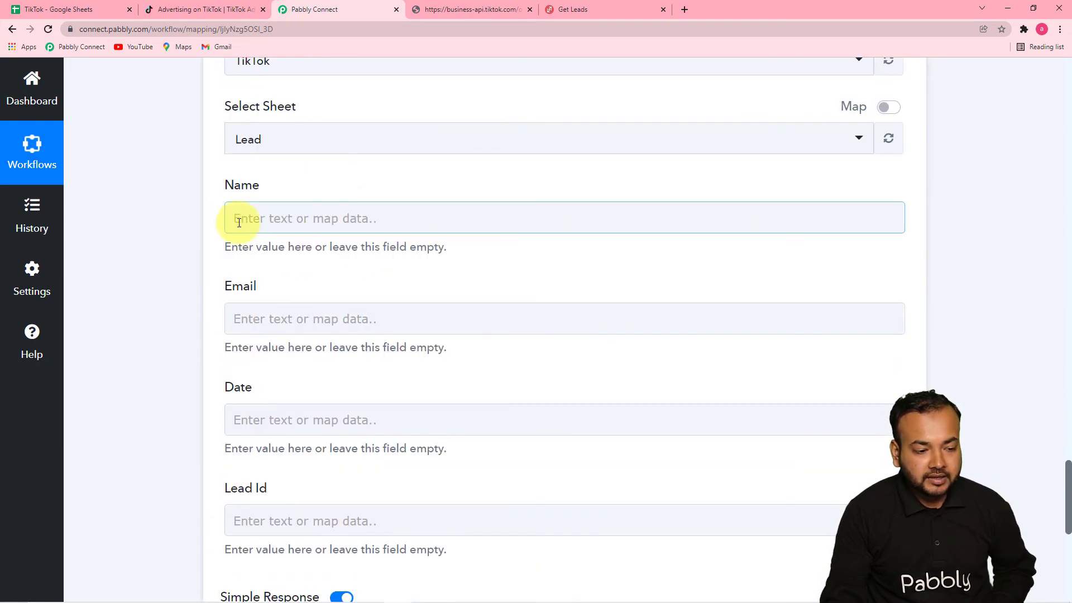
left_click(326, 219)
scroll(321, 229, "down", 3)
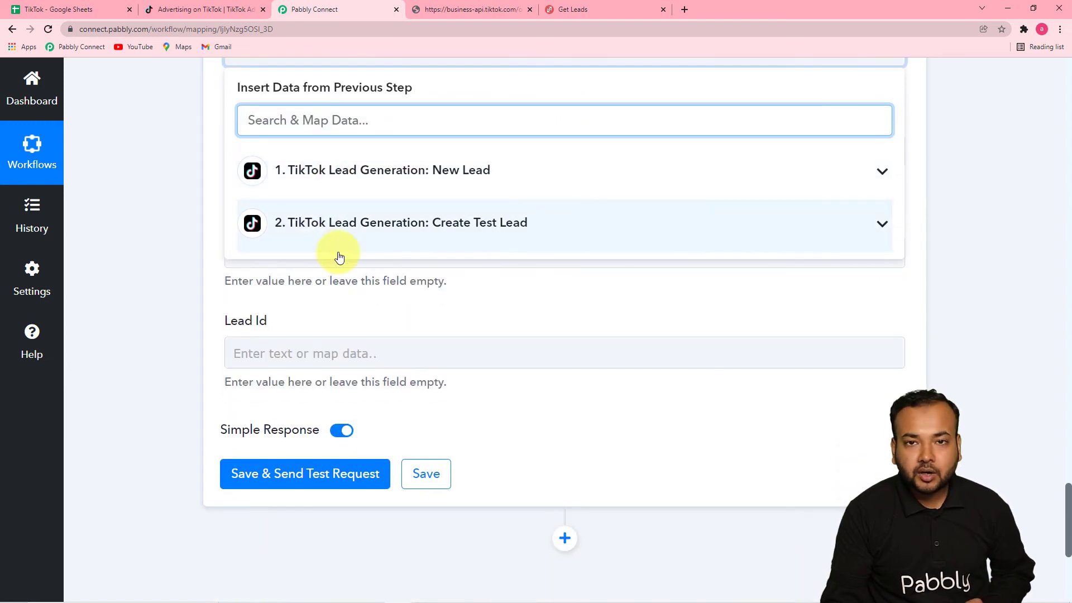
left_click(313, 224)
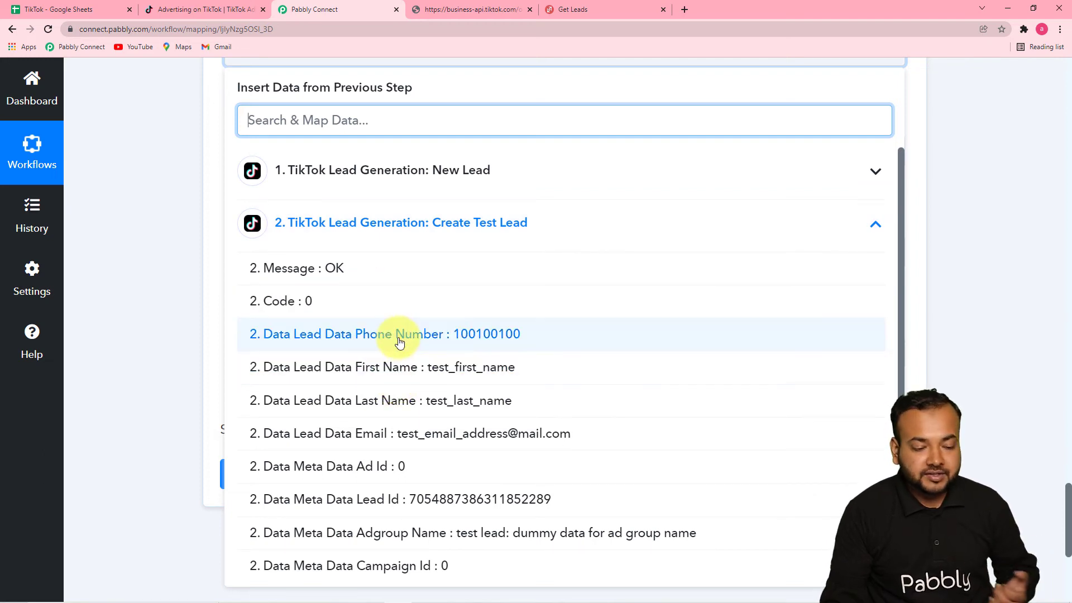
scroll(403, 284, "up", 2)
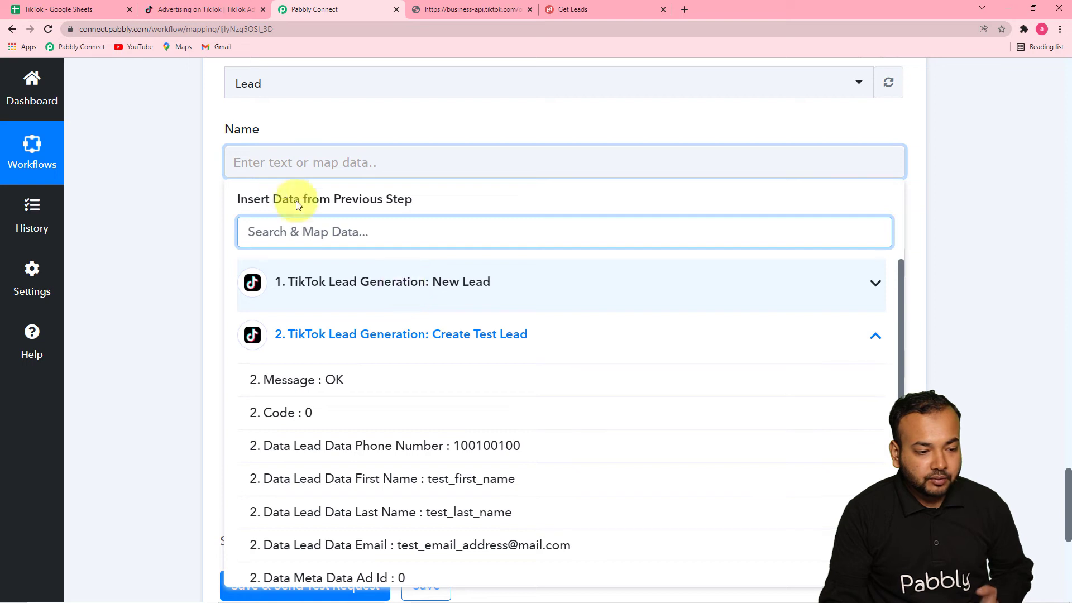
scroll(401, 445, "down", 1)
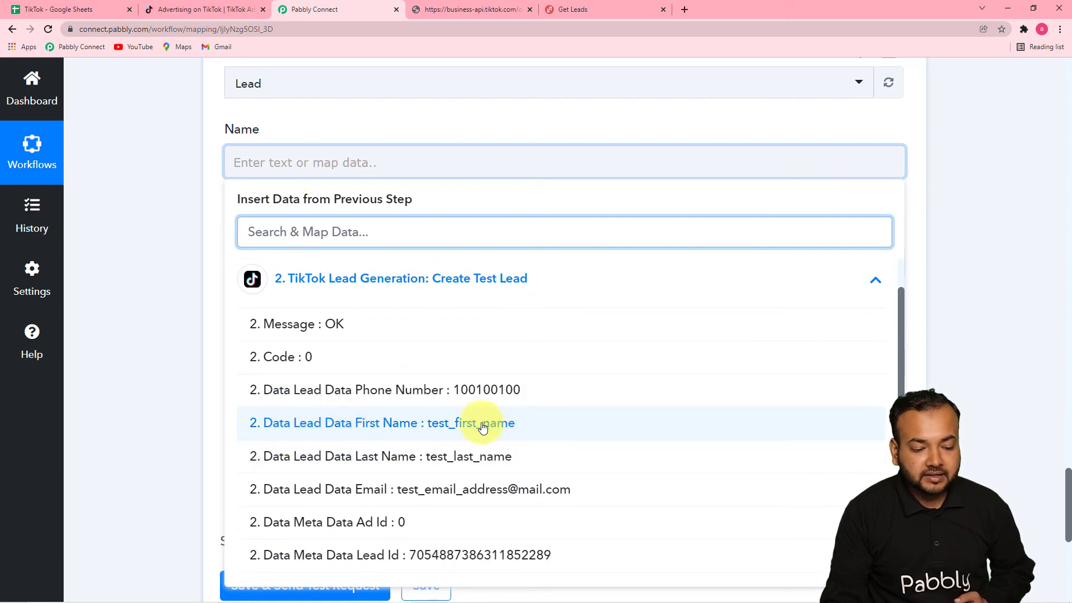
left_click(400, 430)
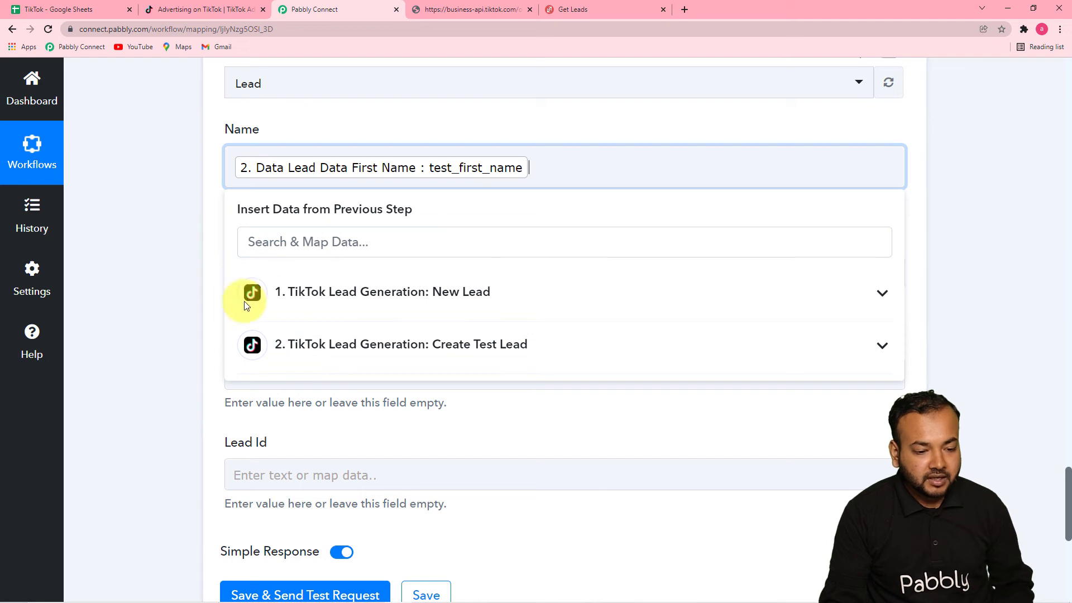
left_click(373, 343)
left_click(384, 522)
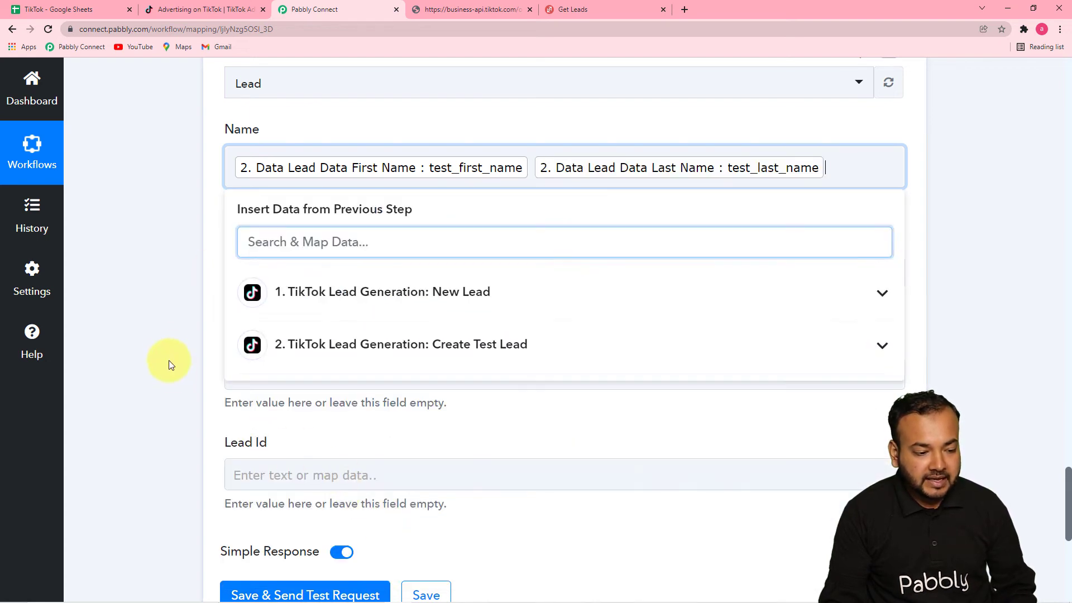
left_click(169, 353)
Step: Map the Email field to the Create Test Lead response's Data Lead Data Email value
scroll(169, 354, "down", 1)
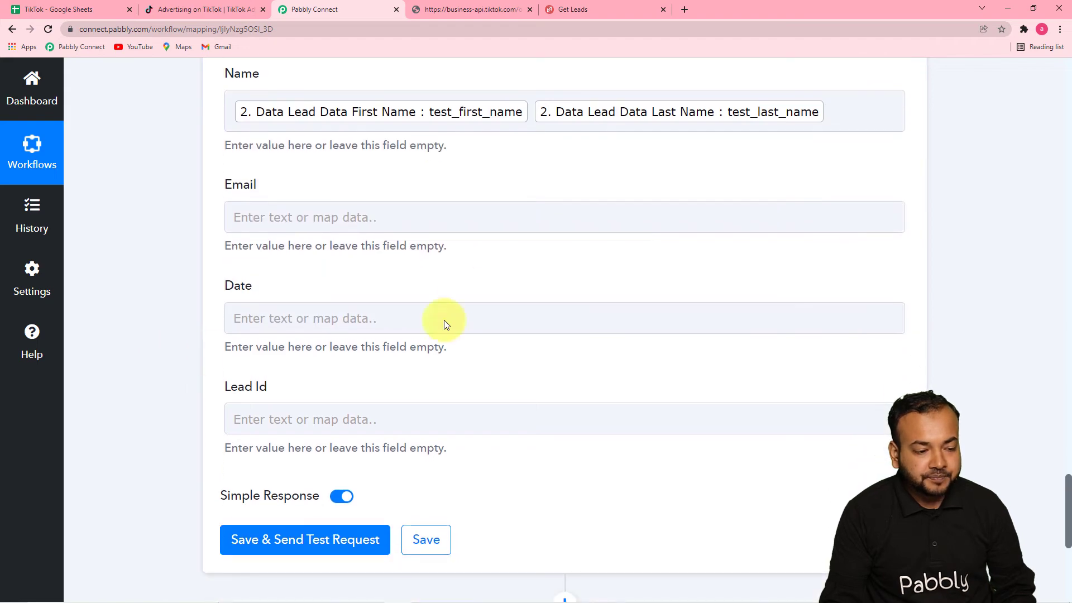
left_click(371, 220)
scroll(371, 223, "down", 3)
left_click(370, 222)
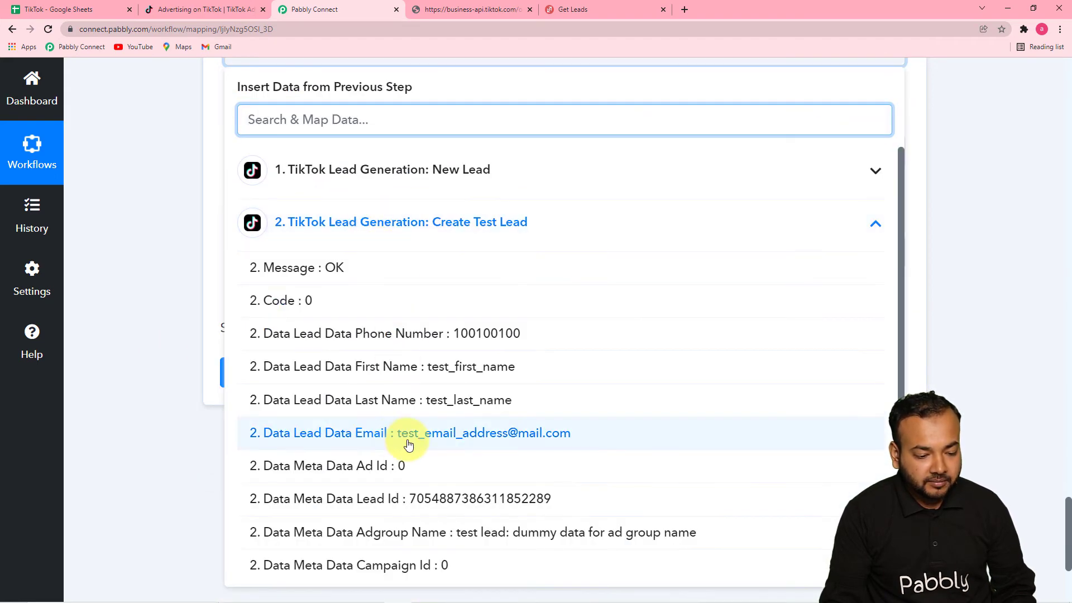
left_click(401, 440)
left_click(211, 273)
Step: Look through the Create Test Lead response for a value suited to the Date field, leaving the field empty
left_click(319, 160)
scroll(320, 160, "down", 1)
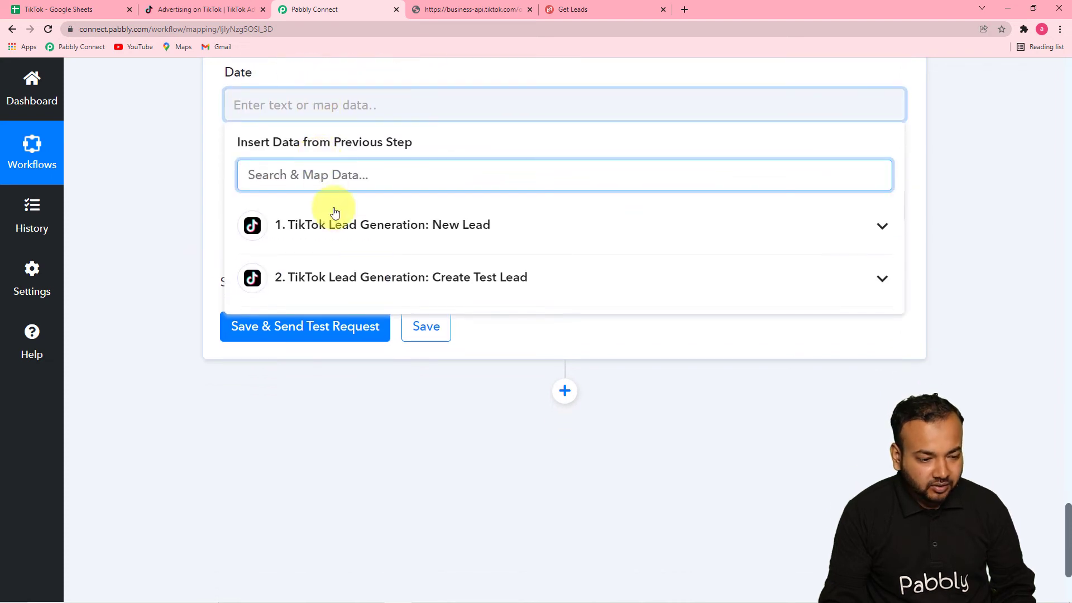
left_click(341, 268)
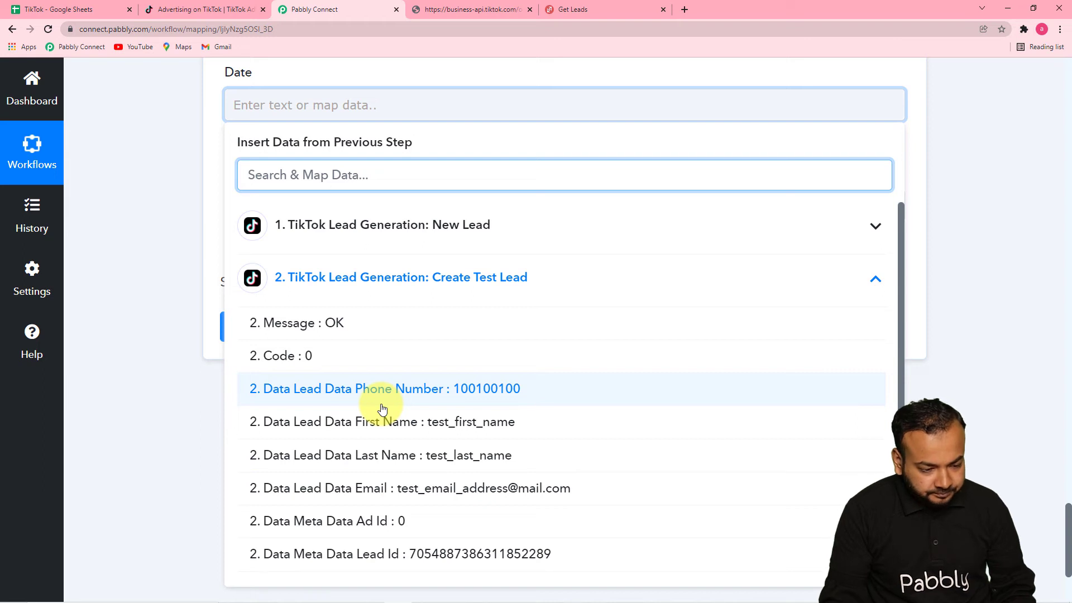
scroll(383, 409, "down", 2)
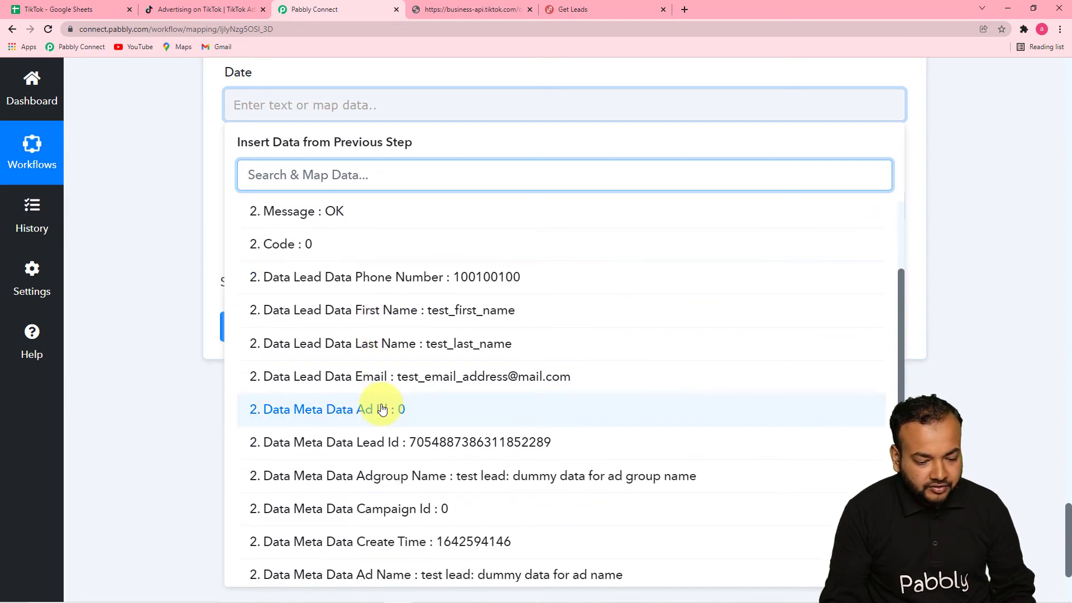
scroll(383, 409, "down", 3)
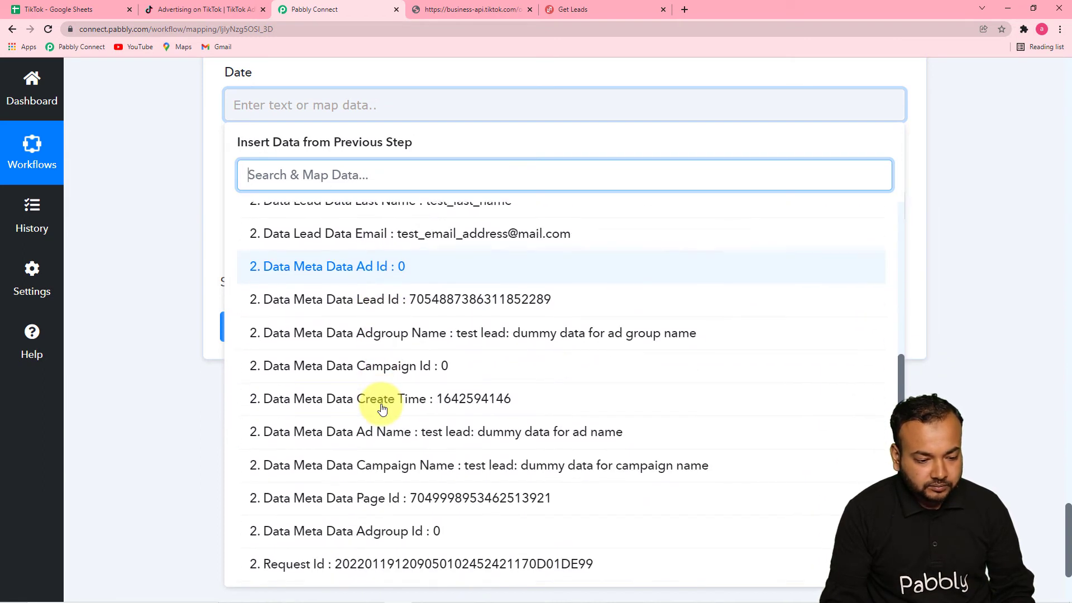
scroll(382, 409, "up", 5)
scroll(382, 410, "down", 5)
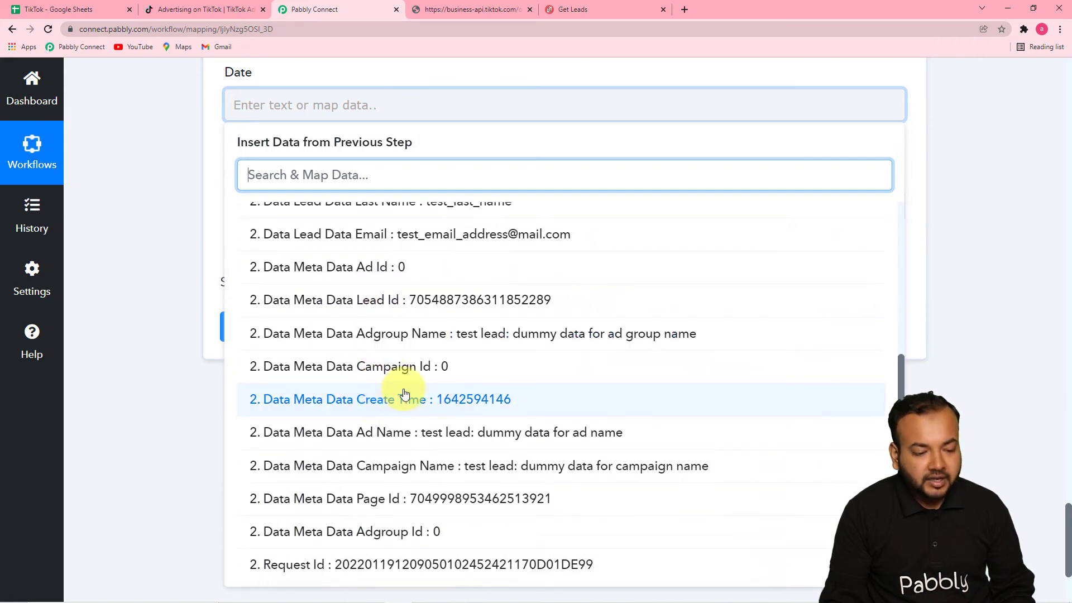
left_click(187, 242)
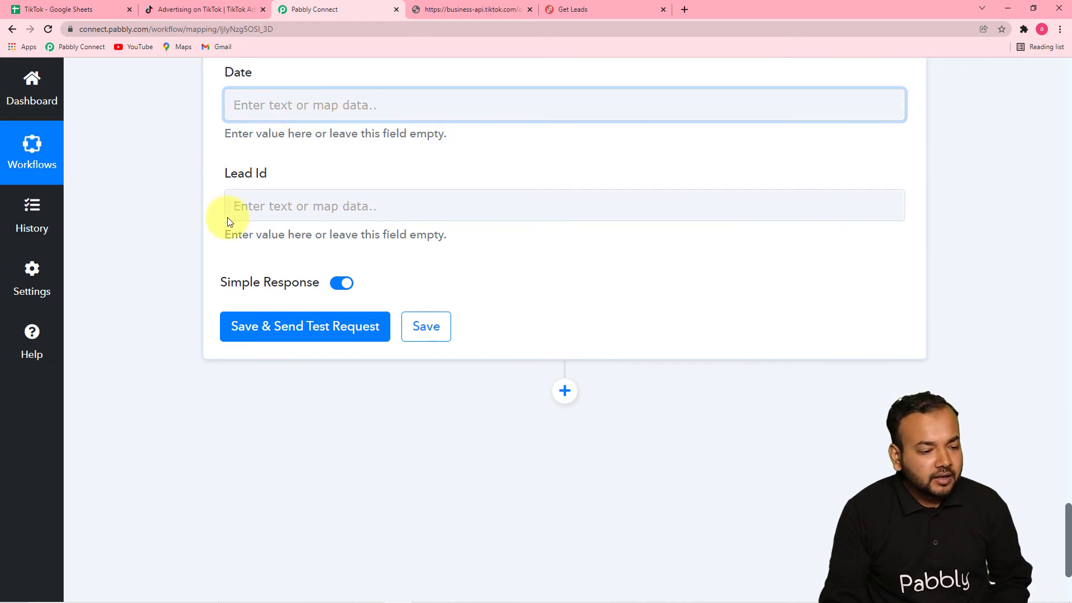
Step: Map the Lead Id field to the Create Test Lead response's Data Meta Data Lead Id value
left_click(316, 206)
scroll(314, 204, "down", 3)
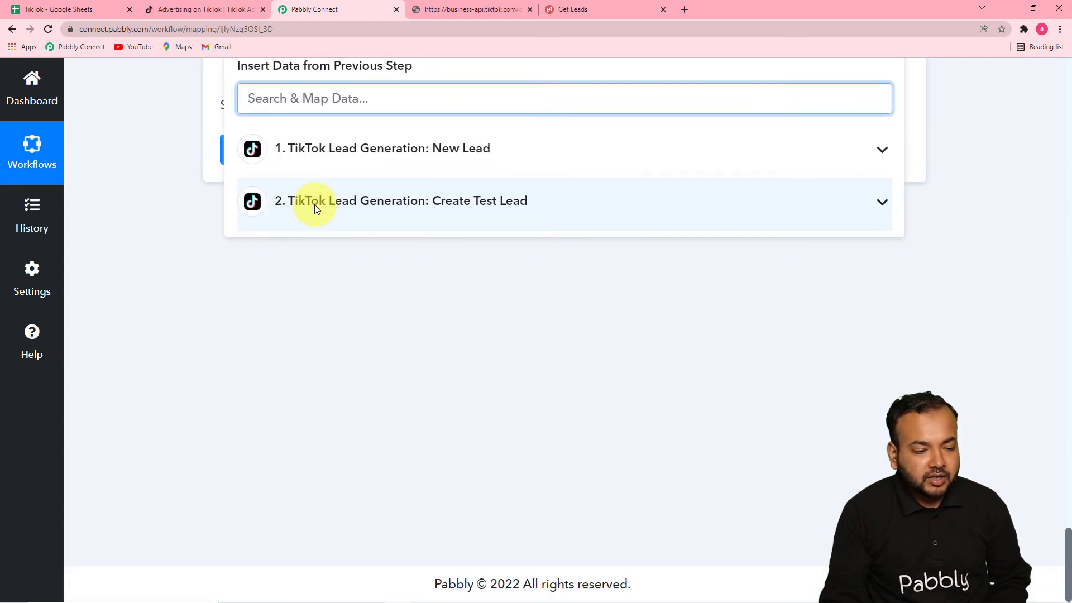
left_click(364, 211)
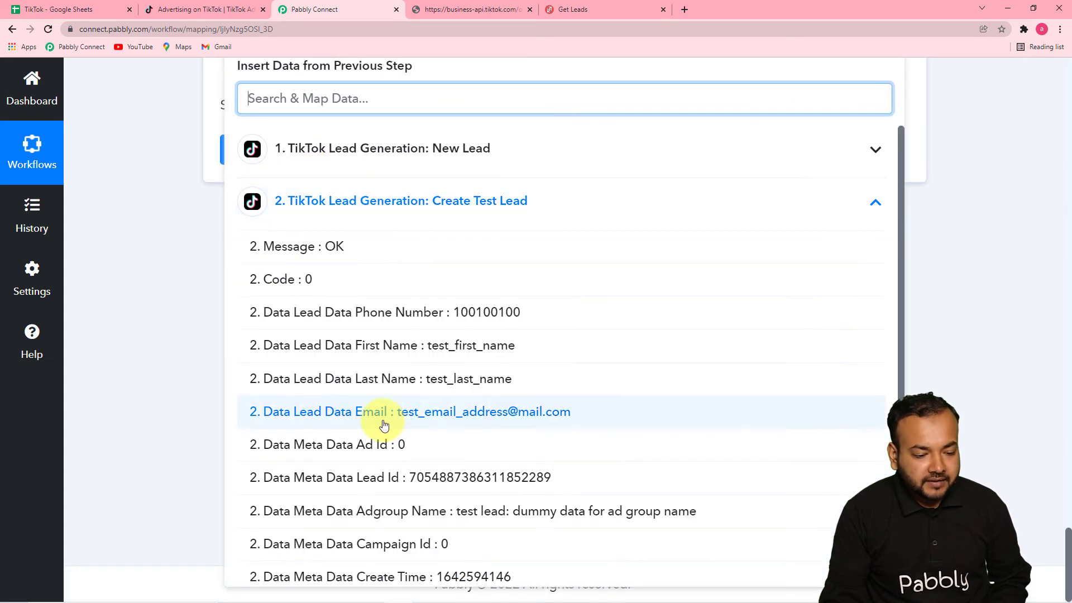
left_click(411, 478)
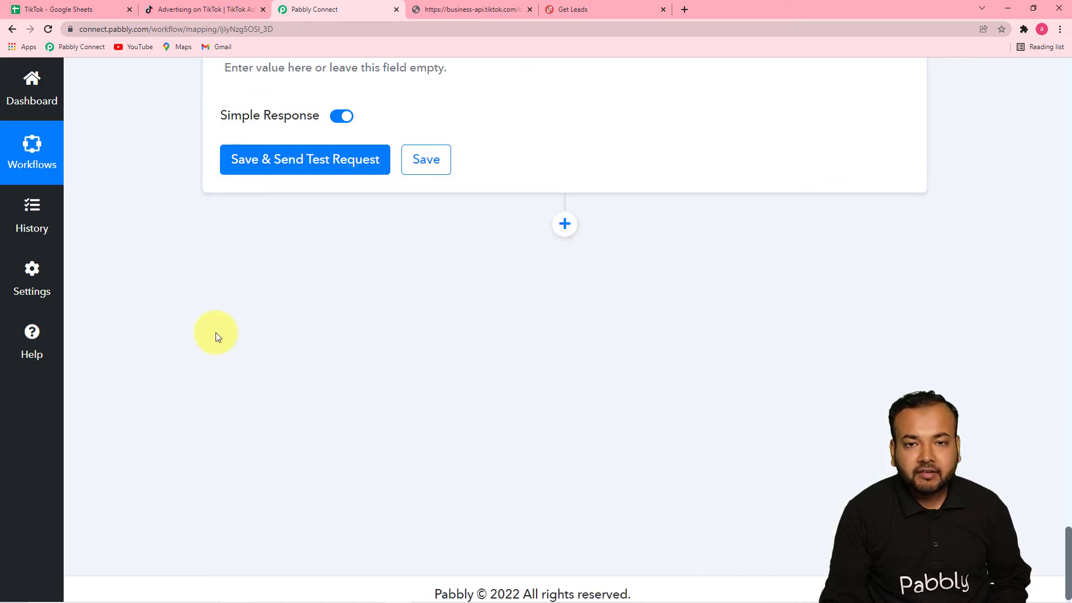
Step: Check the existing rows of the TikTok spreadsheet in Google Sheets, and save and send the Add New Row test request in Pabbly Connect
scroll(216, 334, "up", 5)
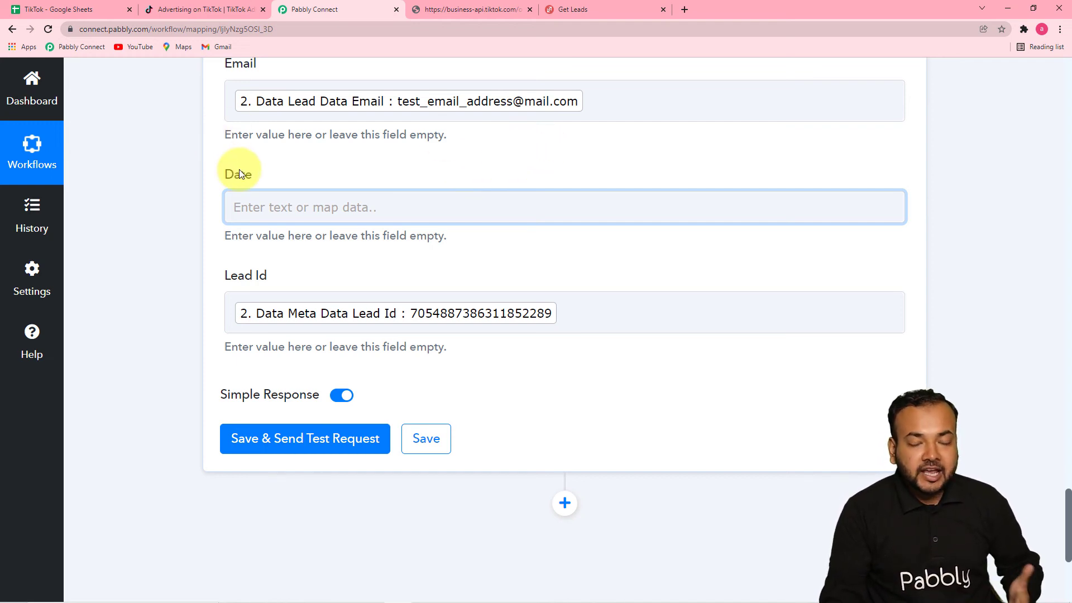
left_click(82, 14)
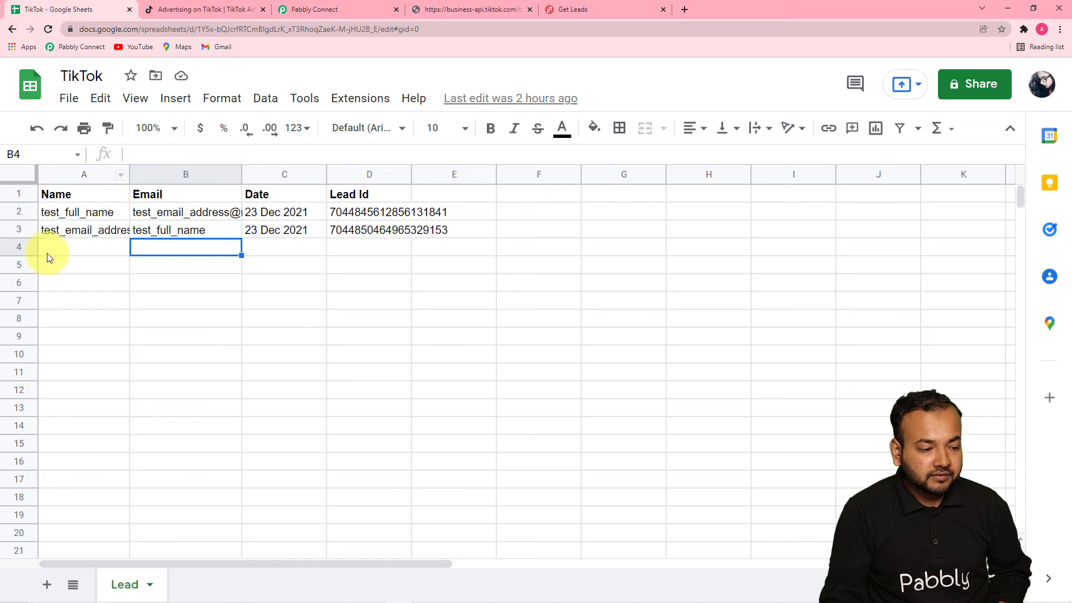
left_click(330, 9)
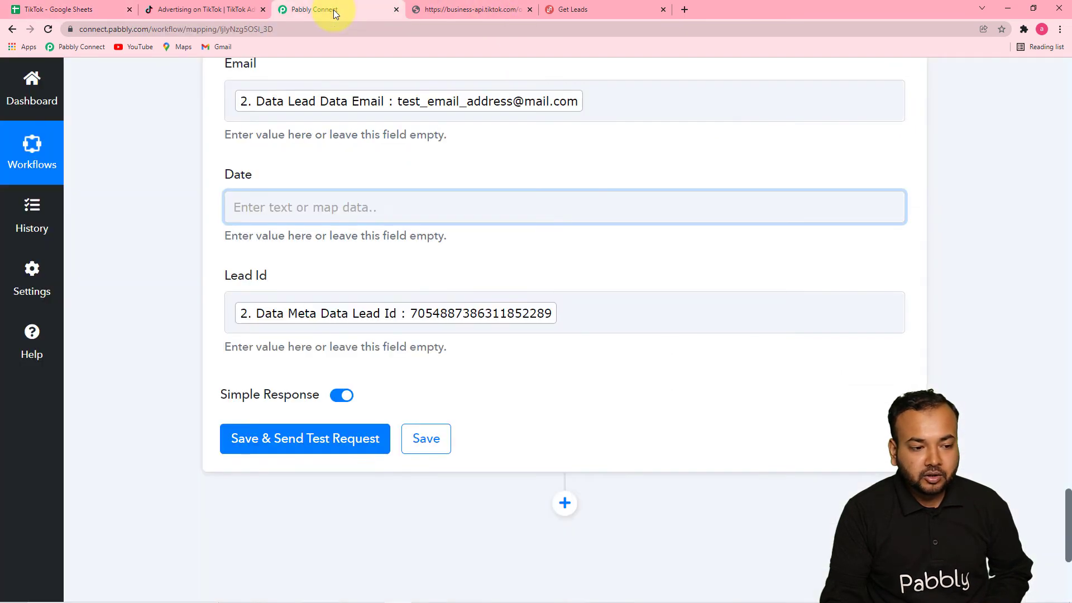
left_click(302, 441)
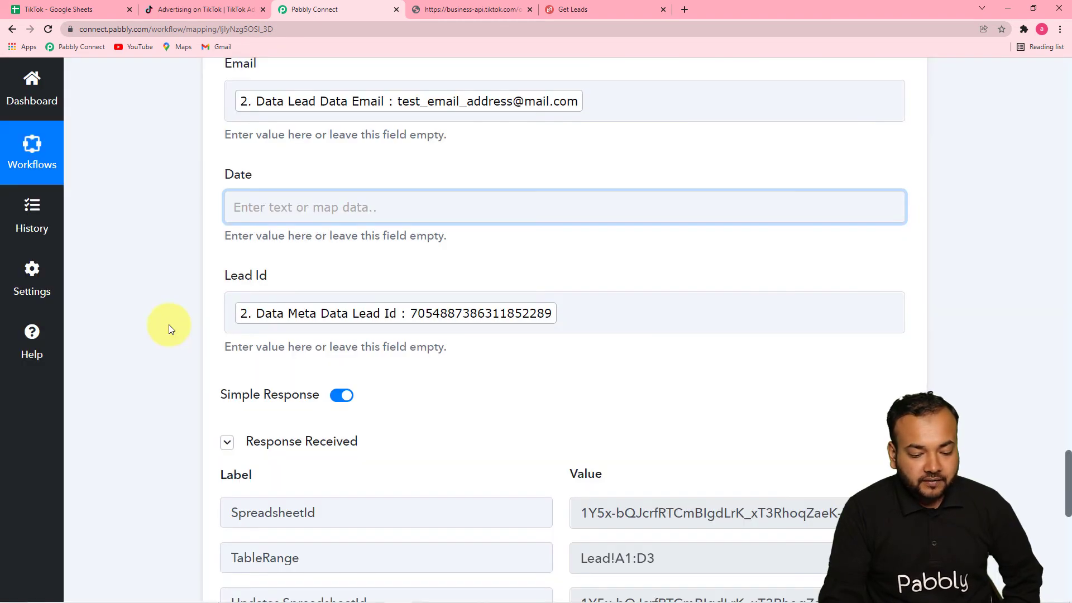
Step: Review the test request's response, check the Lead sheet in Google Sheets for the new row, and return to Pabbly Connect
scroll(232, 375, "down", 5)
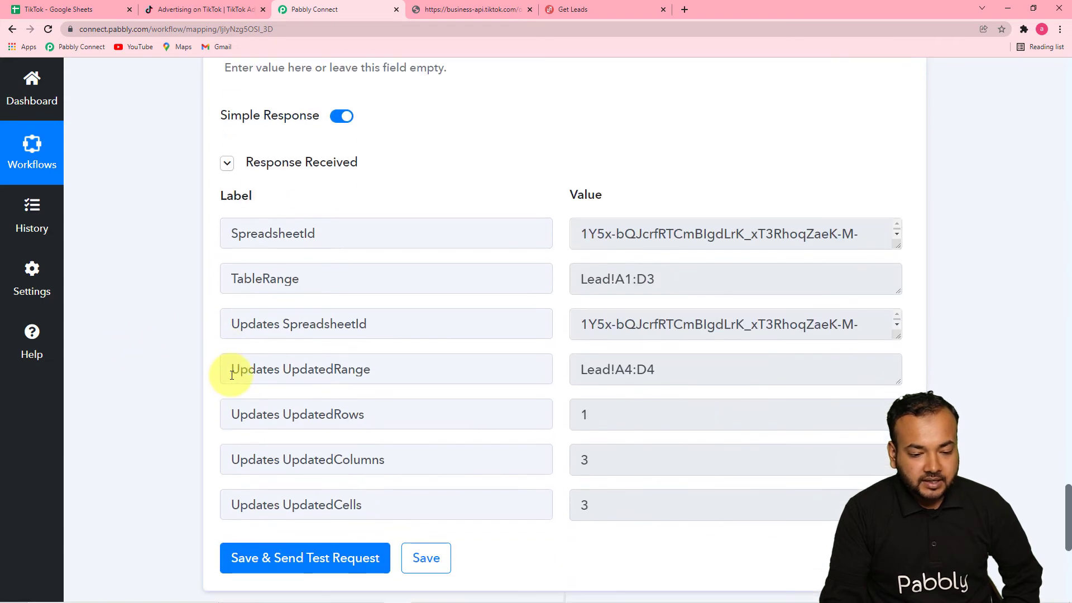
left_click(68, 10)
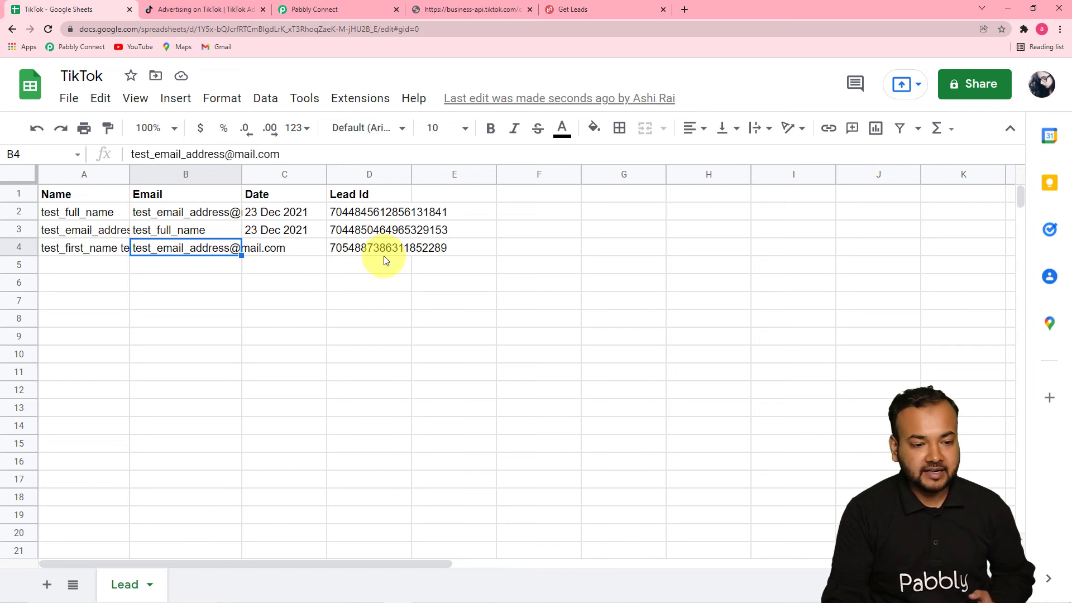
left_click(335, 9)
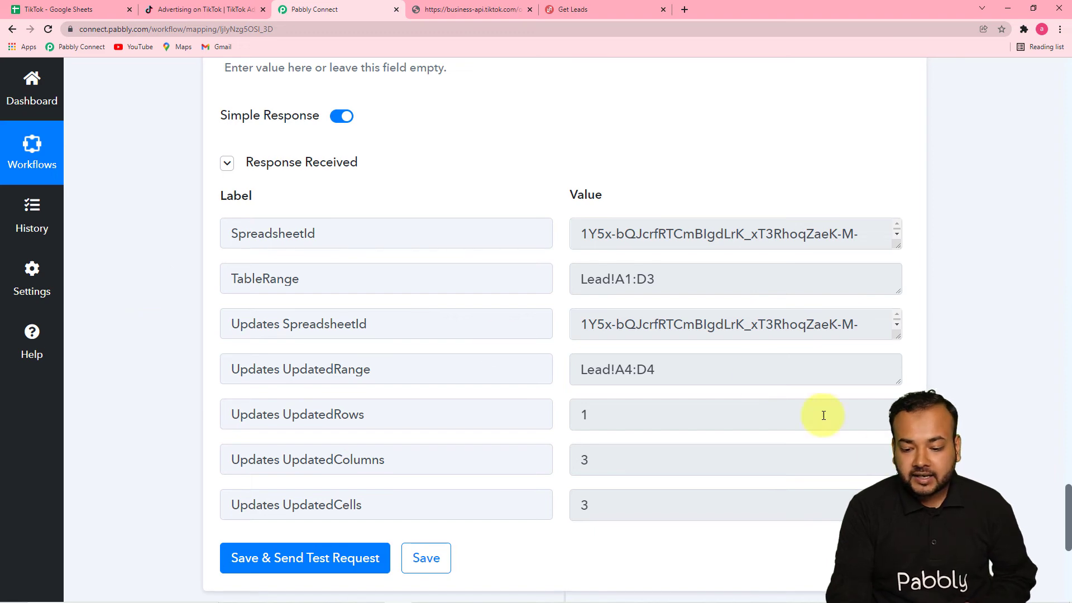
Step: Review the workflow from its start, examining the settings and responses of the New Lead trigger and the Create Test Lead action
left_click_drag(1067, 520, 1047, 95)
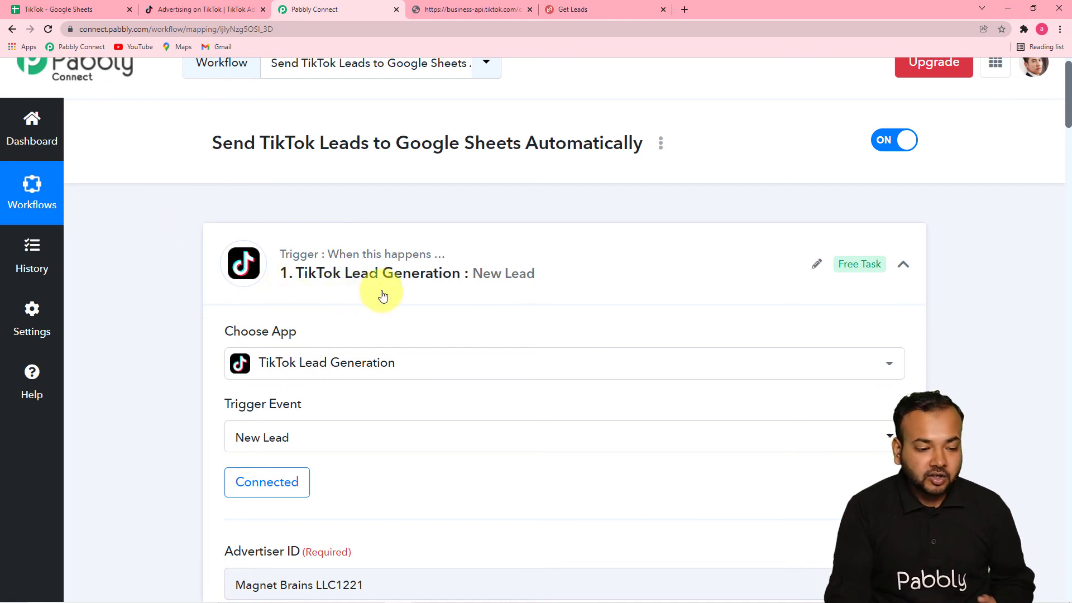
scroll(479, 295, "down", 2)
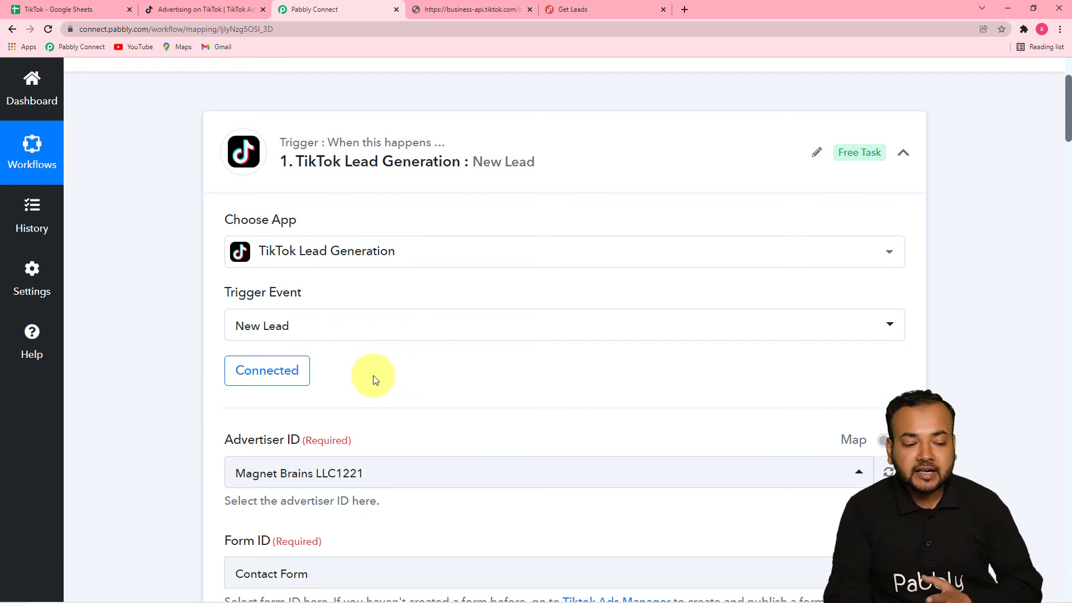
scroll(144, 343, "down", 3)
scroll(144, 344, "down", 4)
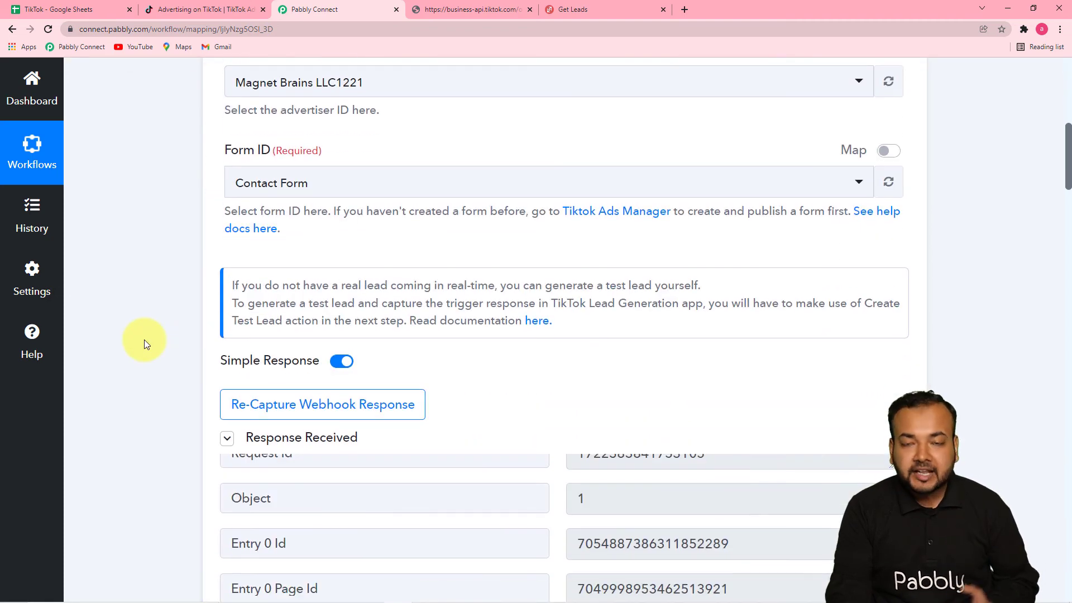
scroll(140, 340, "down", 2)
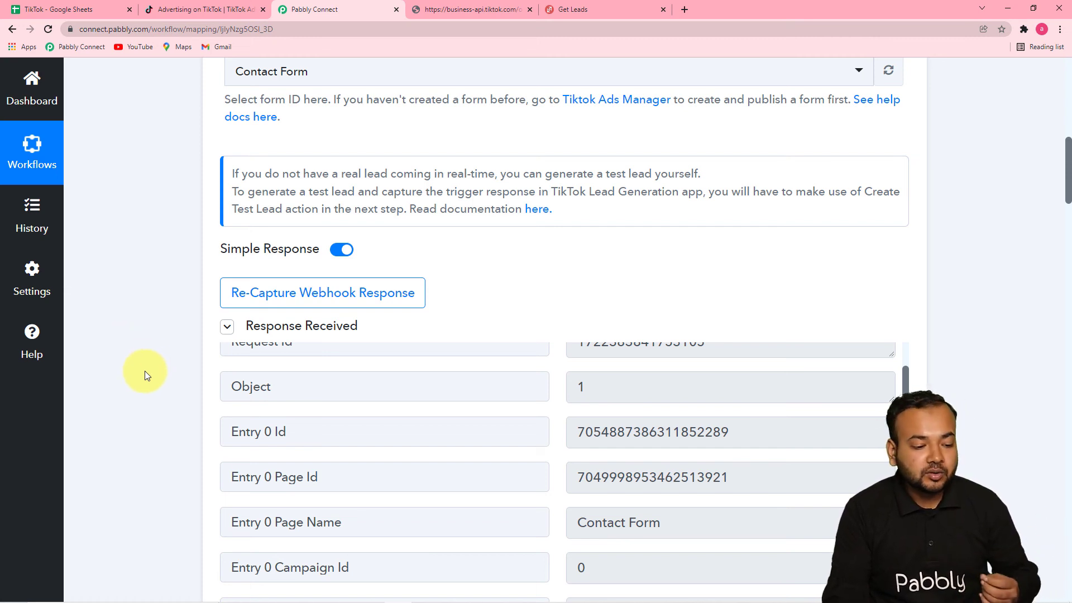
scroll(147, 345, "down", 10)
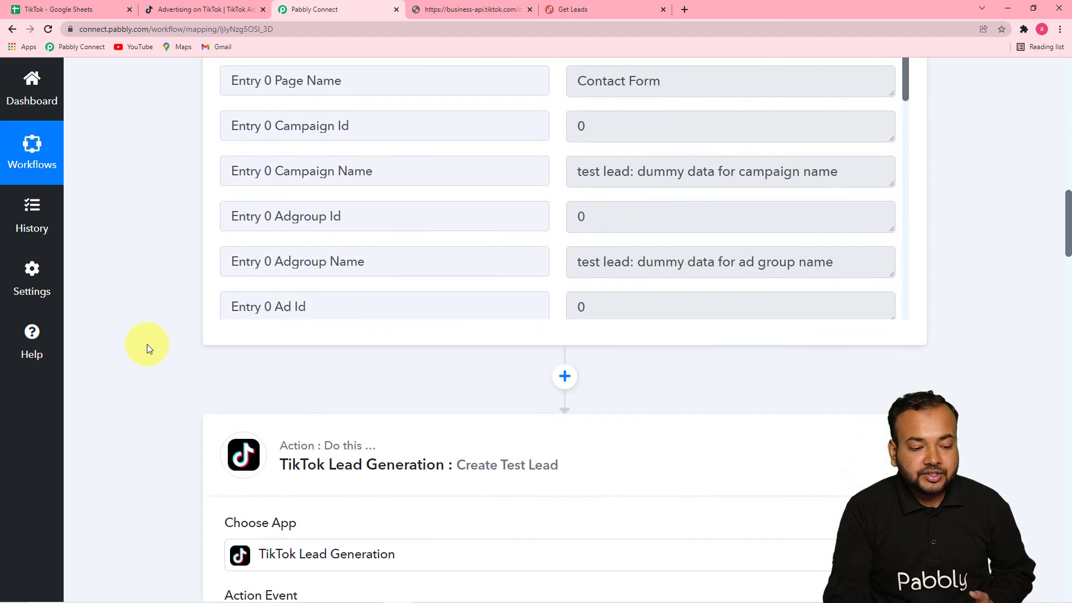
scroll(148, 346, "down", 3)
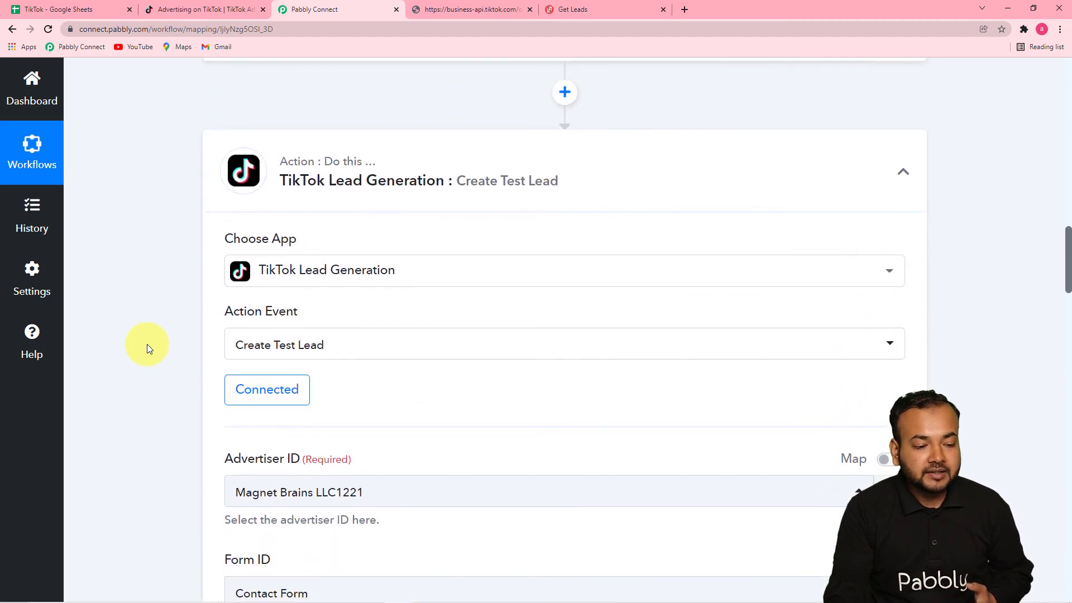
scroll(146, 344, "down", 1)
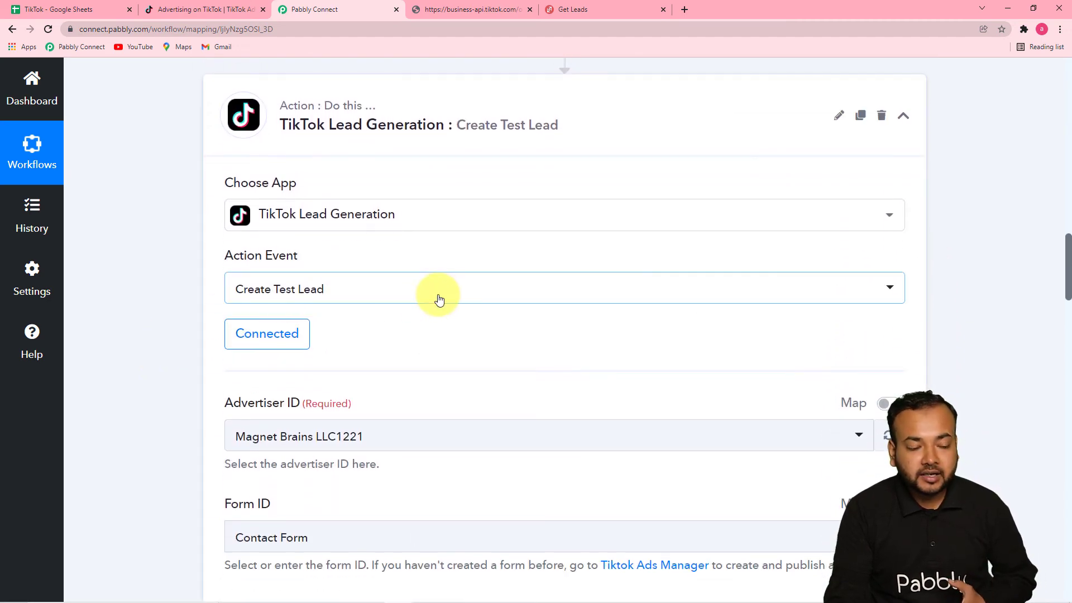
scroll(167, 294, "up", 2)
scroll(169, 313, "down", 2)
scroll(169, 314, "down", 2)
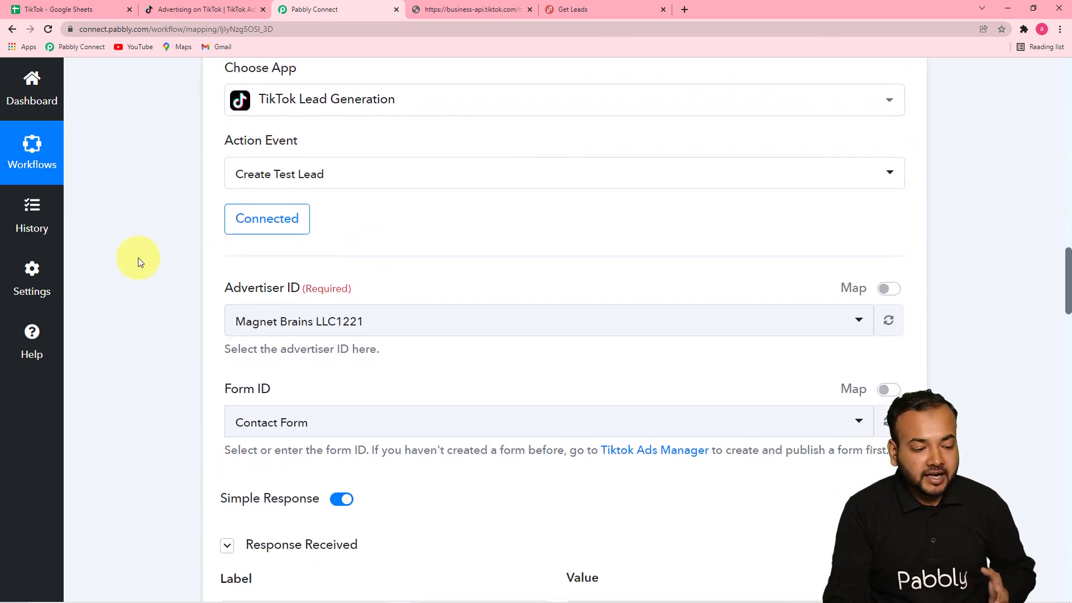
scroll(140, 261, "down", 3)
scroll(139, 262, "down", 5)
scroll(506, 162, "down", 2)
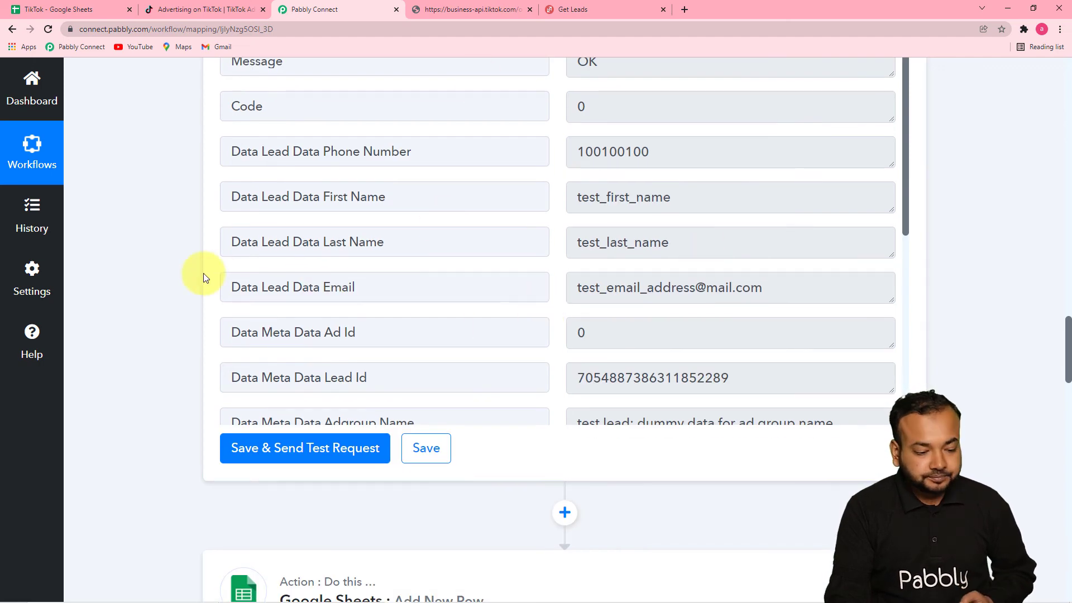
Step: Review the Google Sheets Add New Row action's spreadsheet, field mappings and response, and save the action
scroll(203, 278, "down", 7)
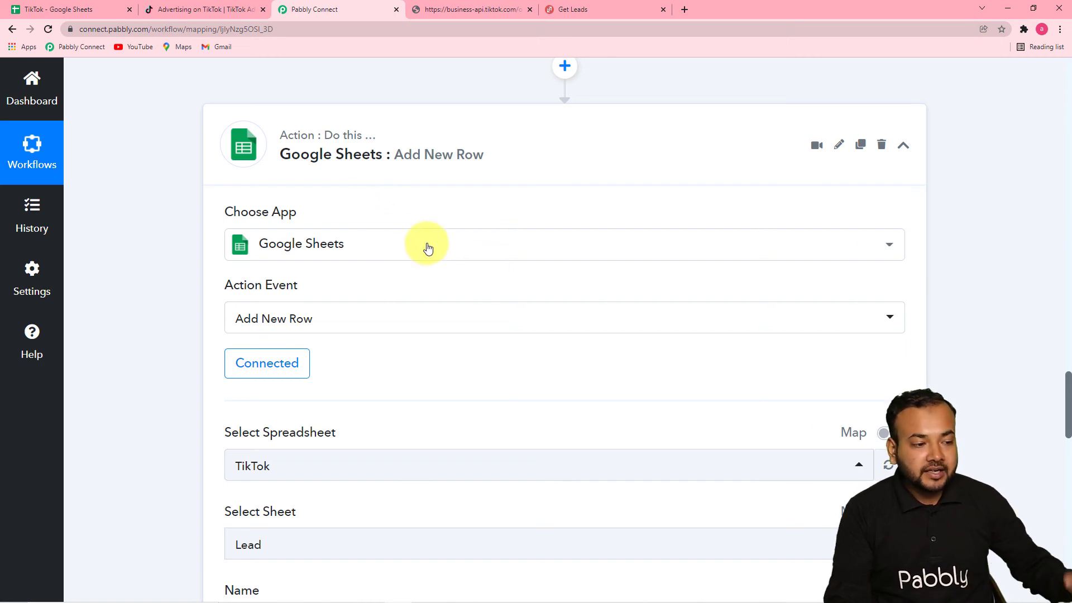
scroll(201, 252, "down", 2)
scroll(197, 256, "down", 6)
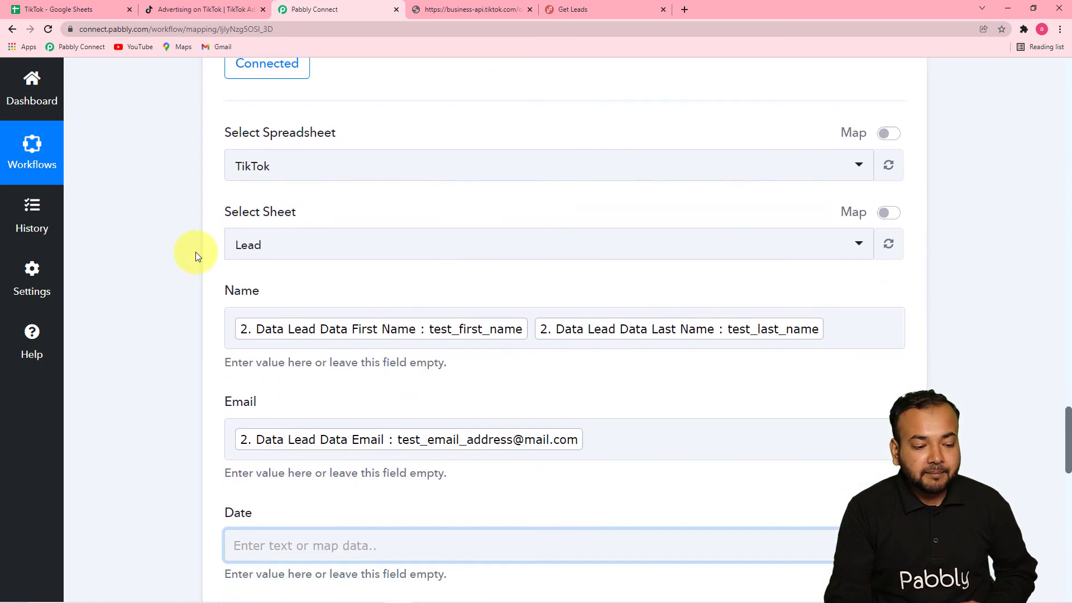
scroll(197, 255, "down", 1)
scroll(195, 256, "down", 6)
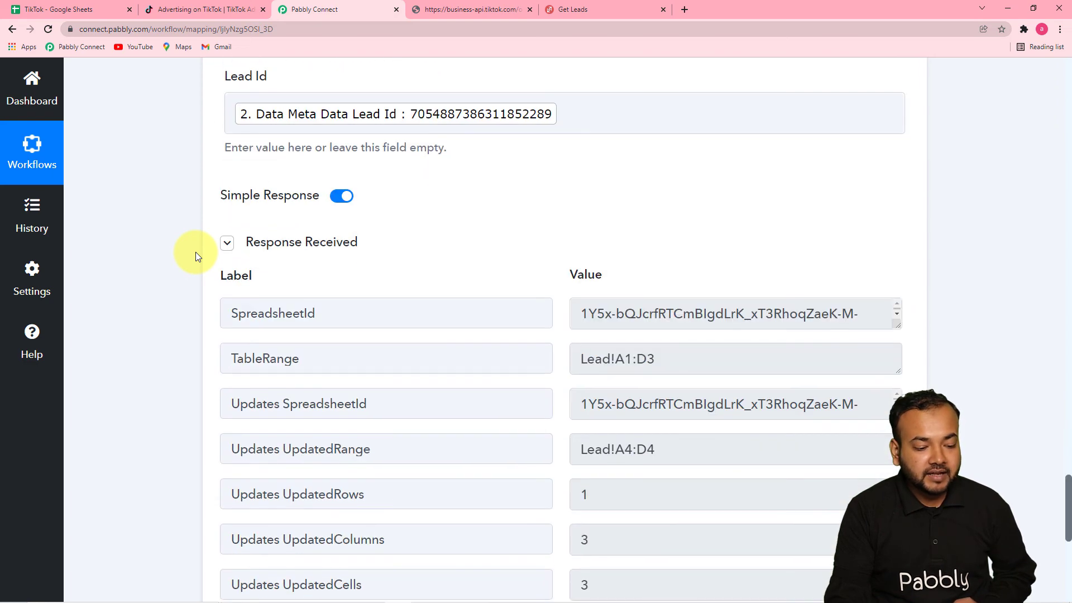
scroll(196, 256, "down", 1)
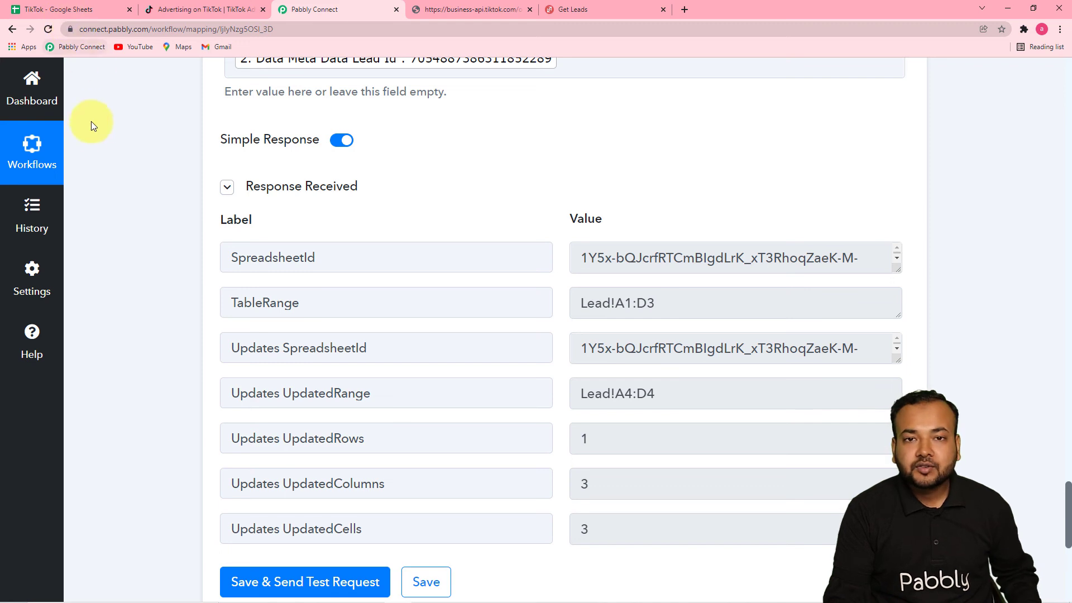
scroll(110, 170, "down", 3)
scroll(110, 169, "down", 4)
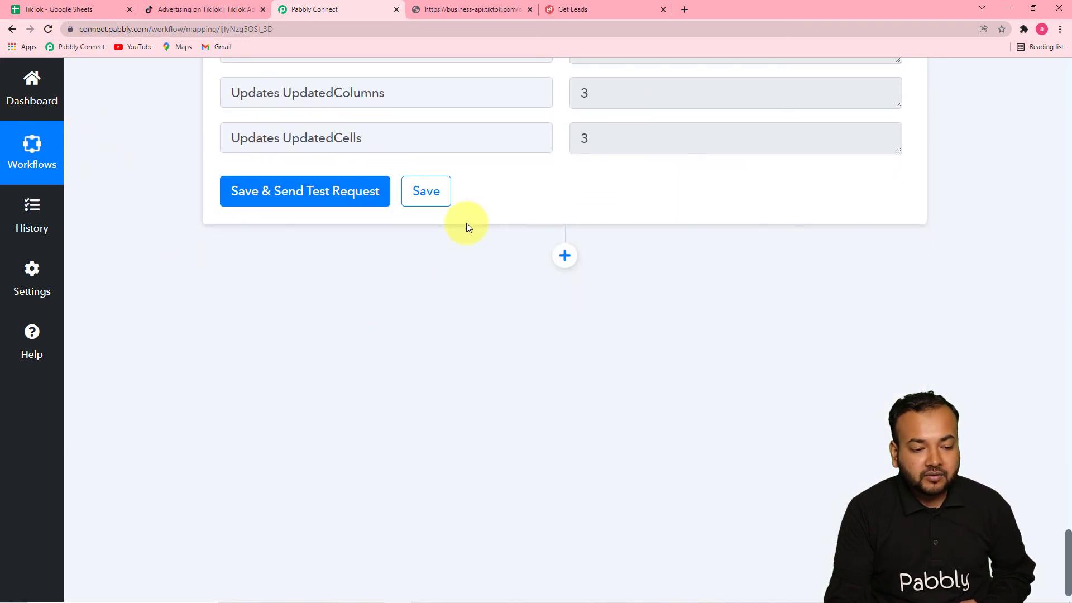
left_click(433, 191)
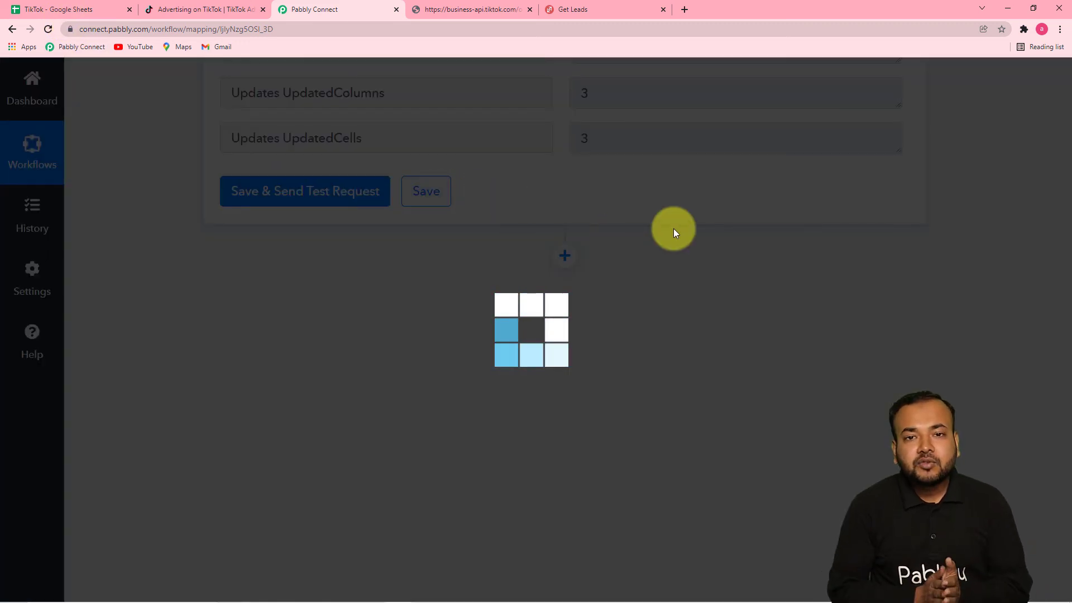